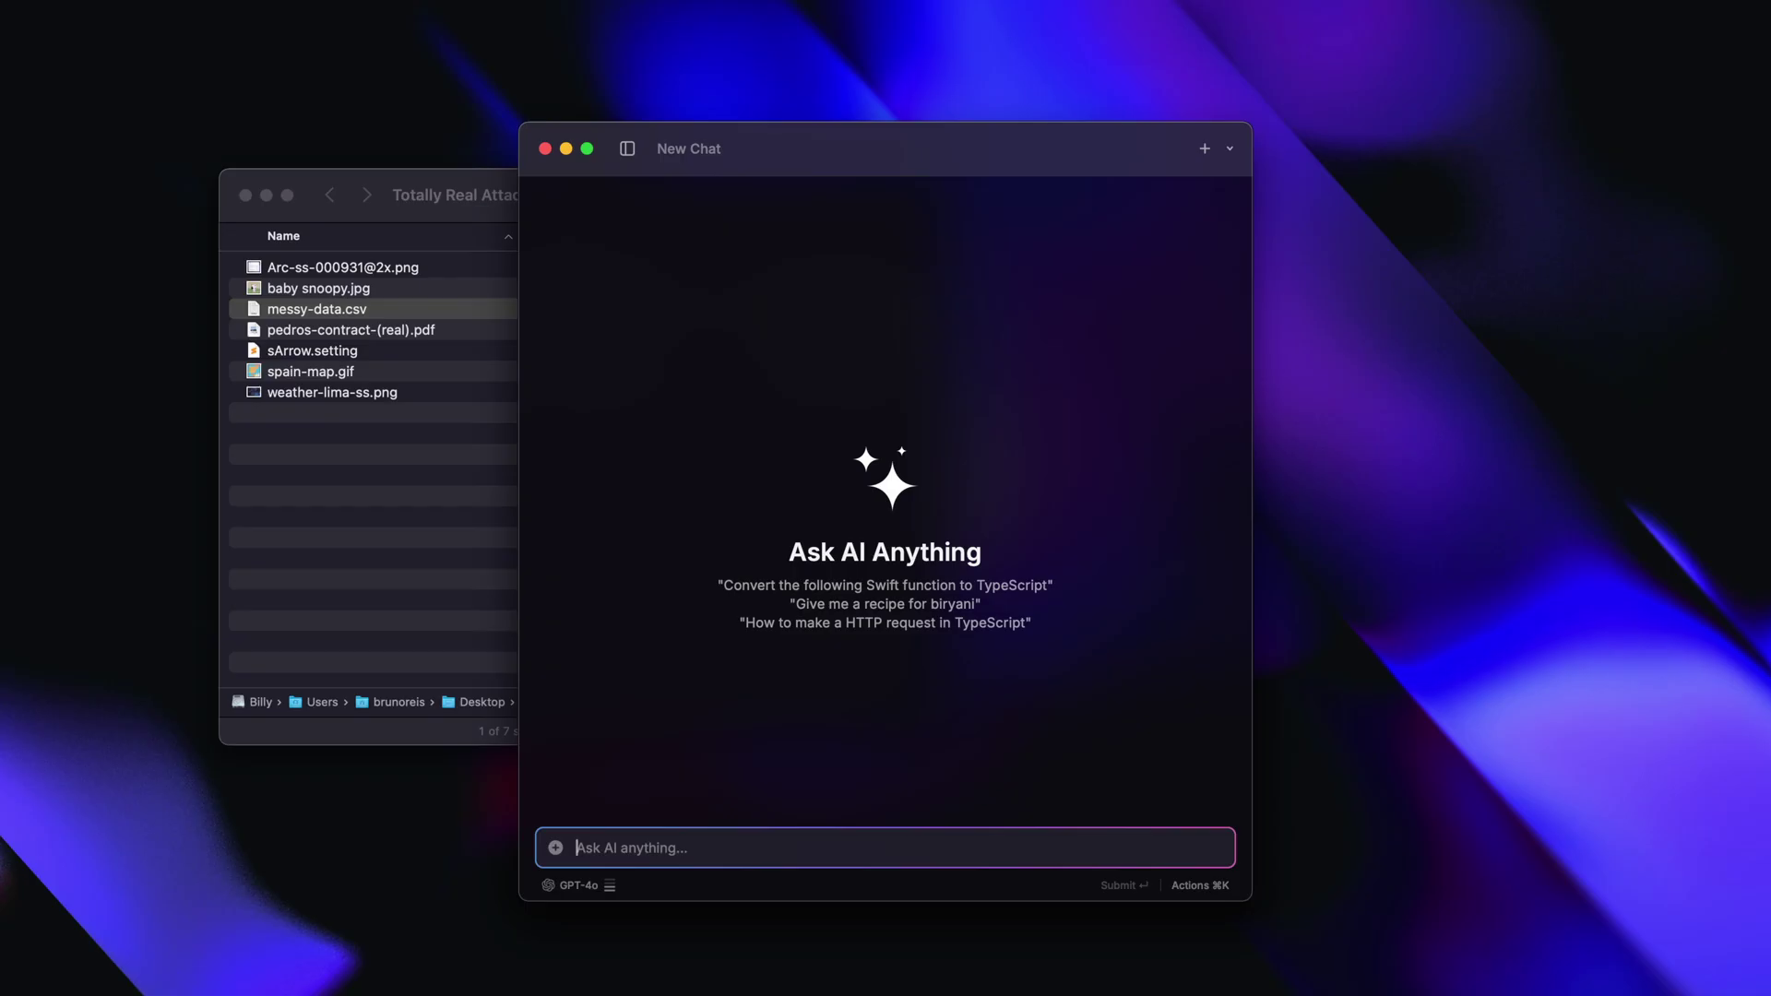
Show the Actions palette for the new AI chat with Cmd+K
key("super+k")
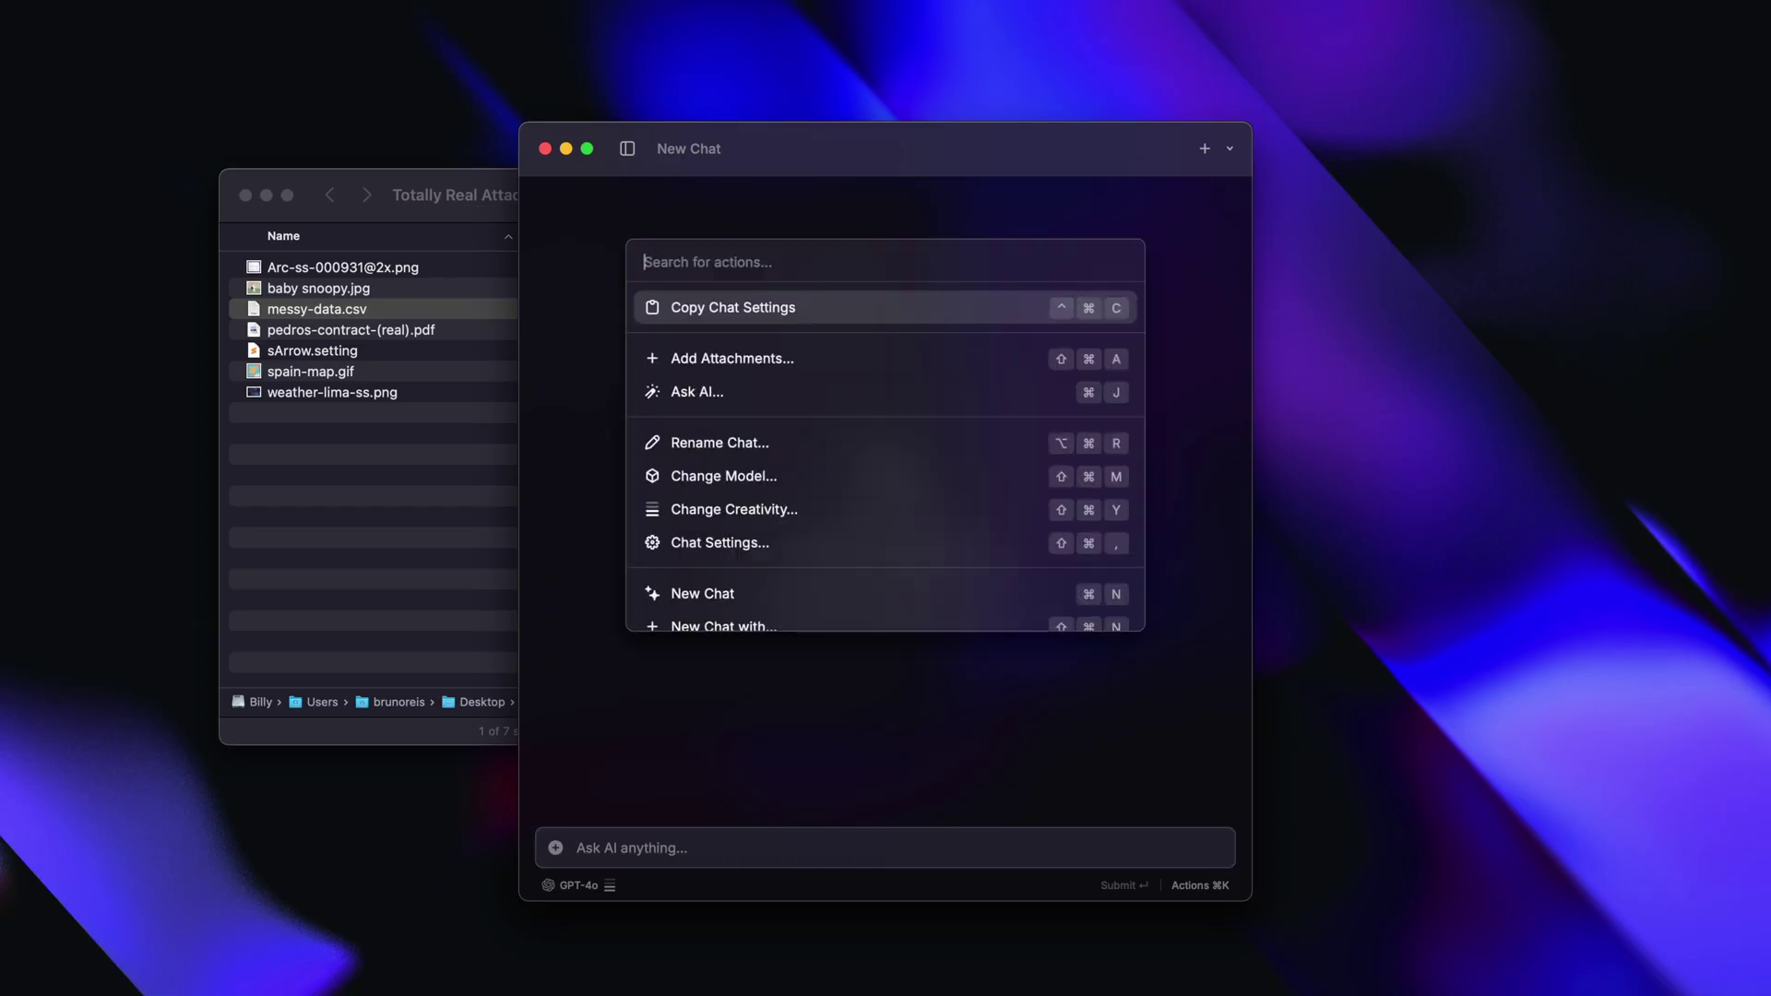
Choose Add Attachments and browse sources like My Schedule, Clipboard History and Open File from Finder
key("Return")
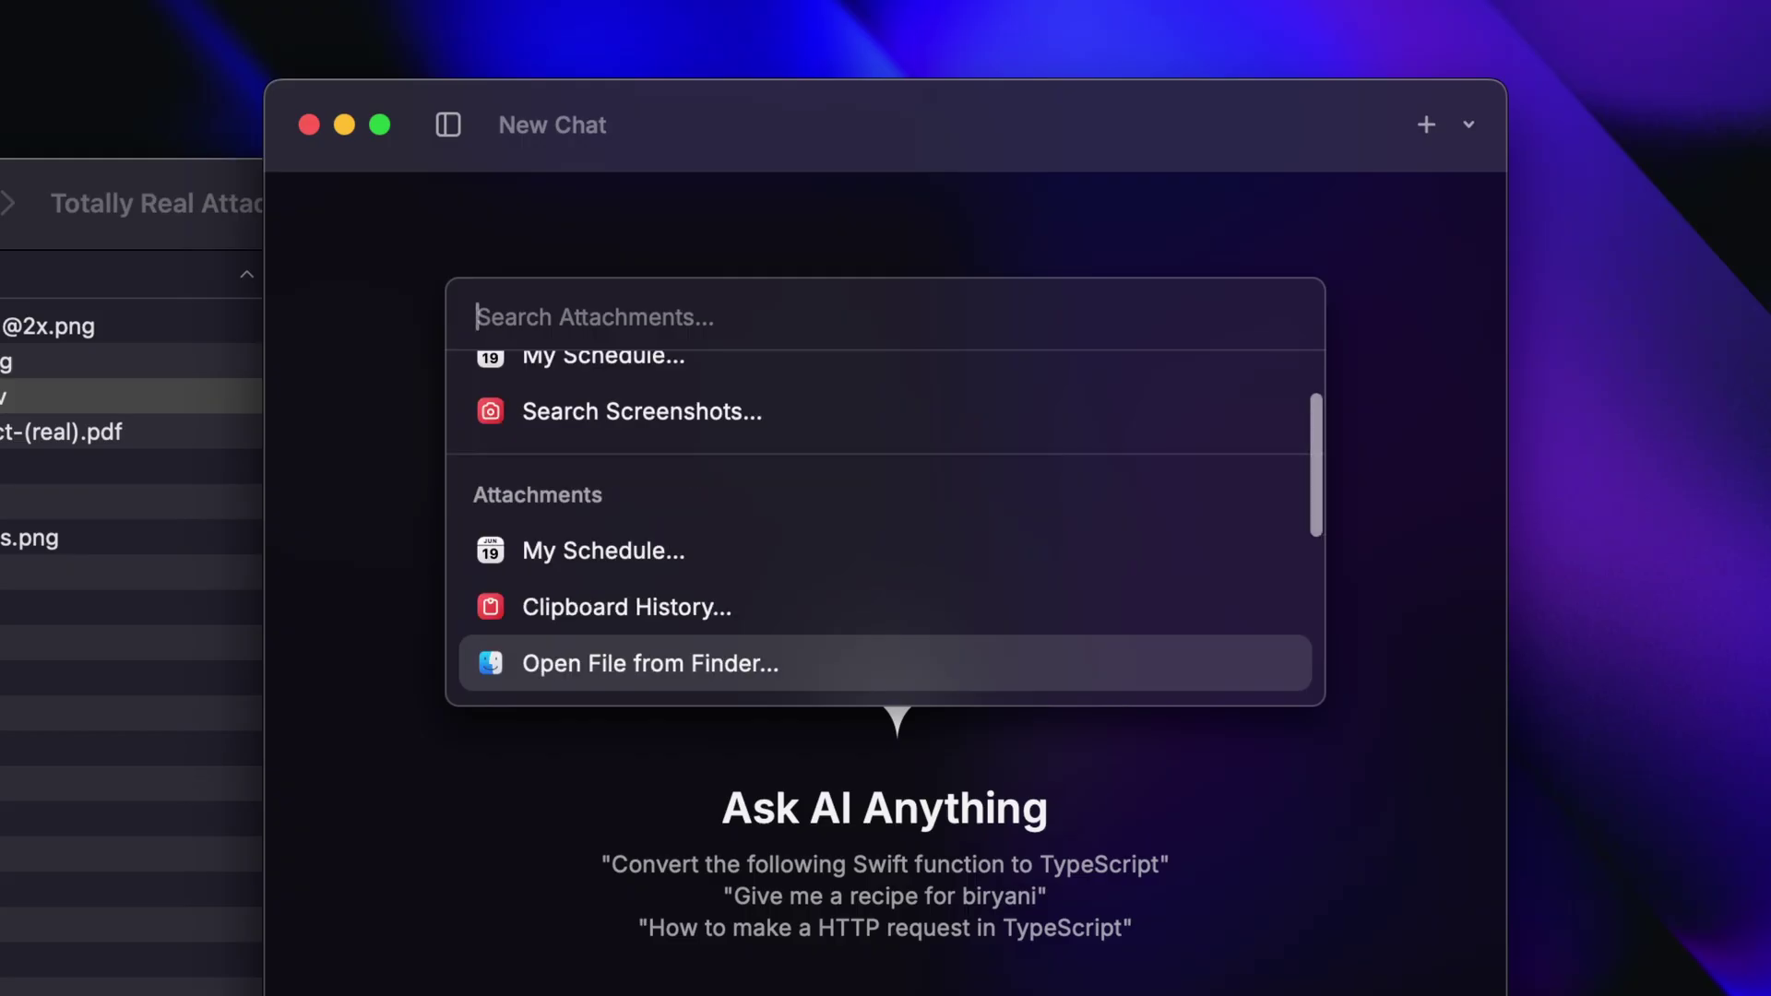
key("Down")
key("Down")
key("Down")
key("Down")
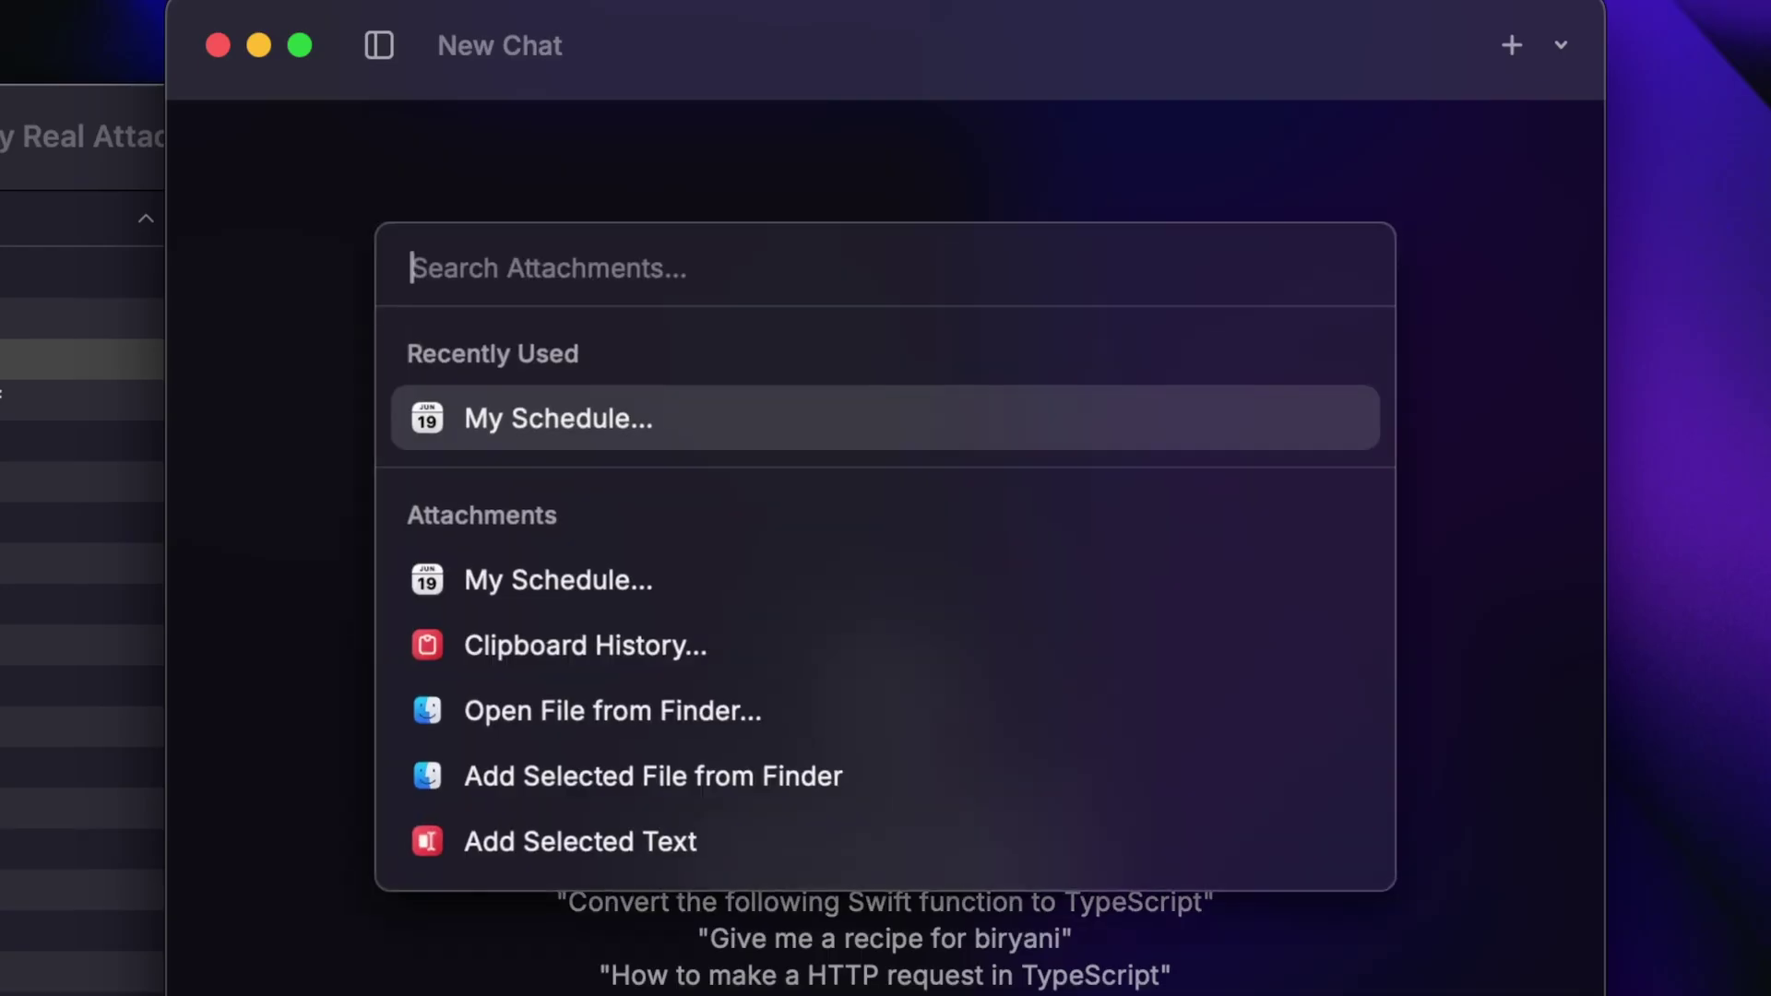
key("Down")
key("Down")
key("Down")
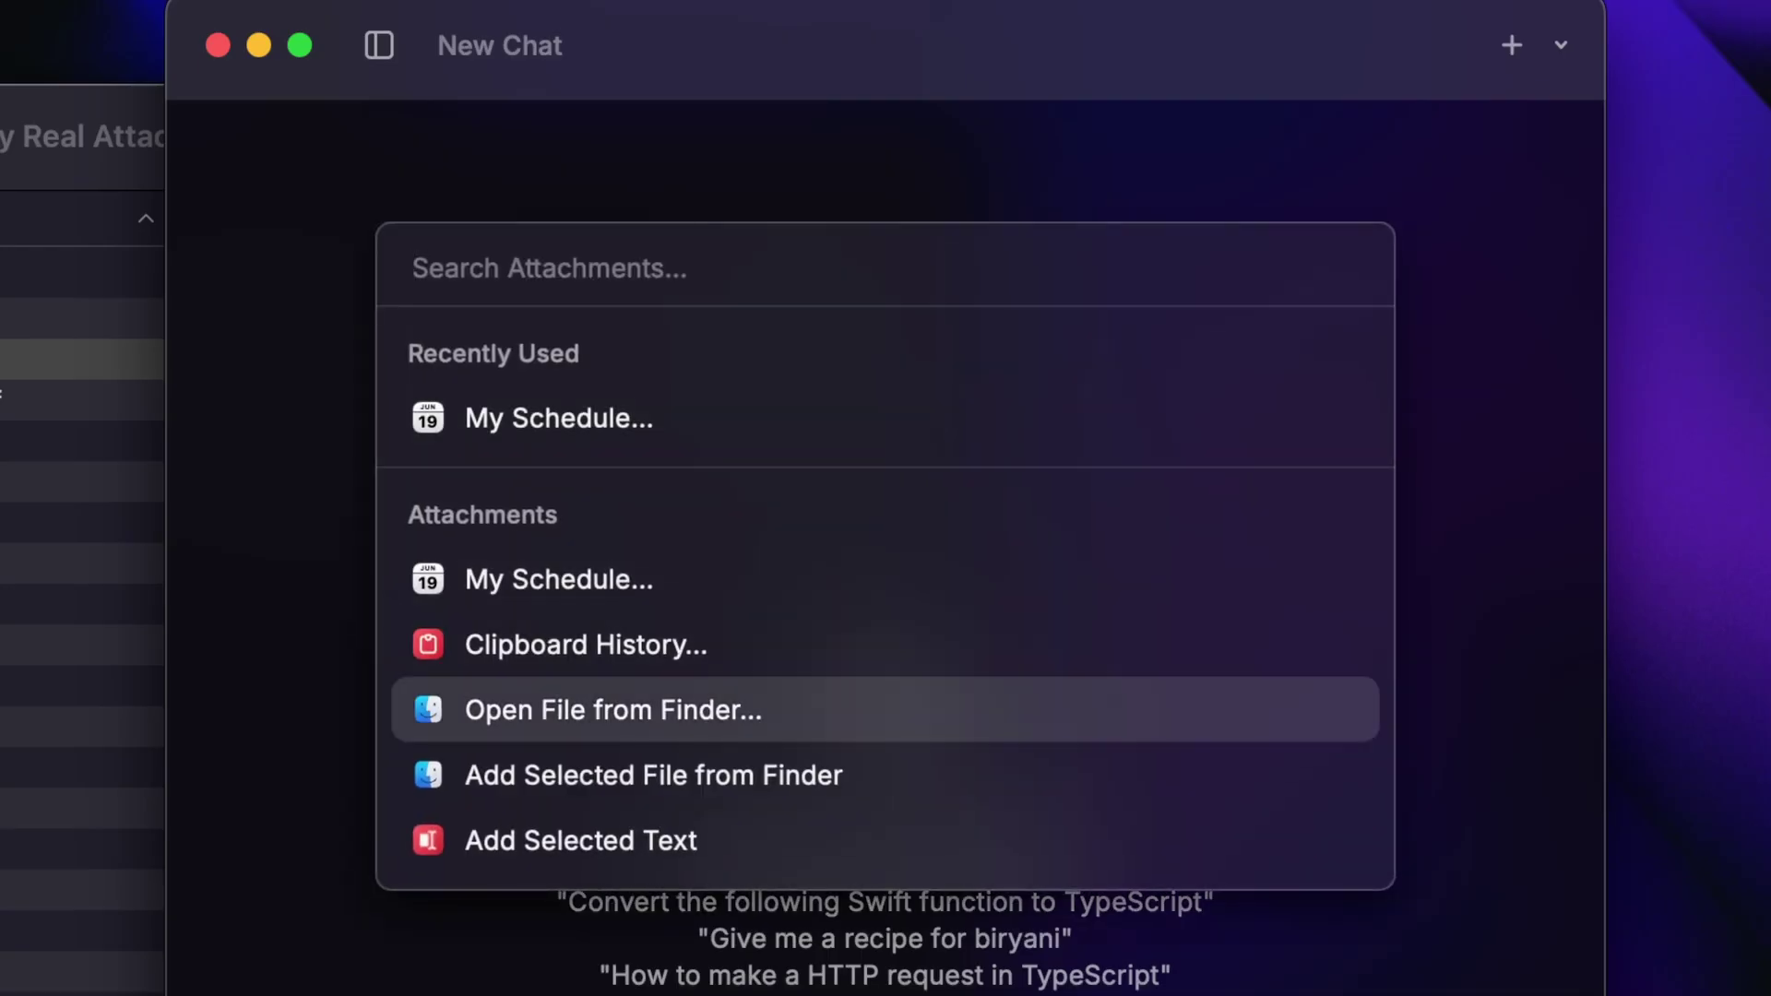
key("Down")
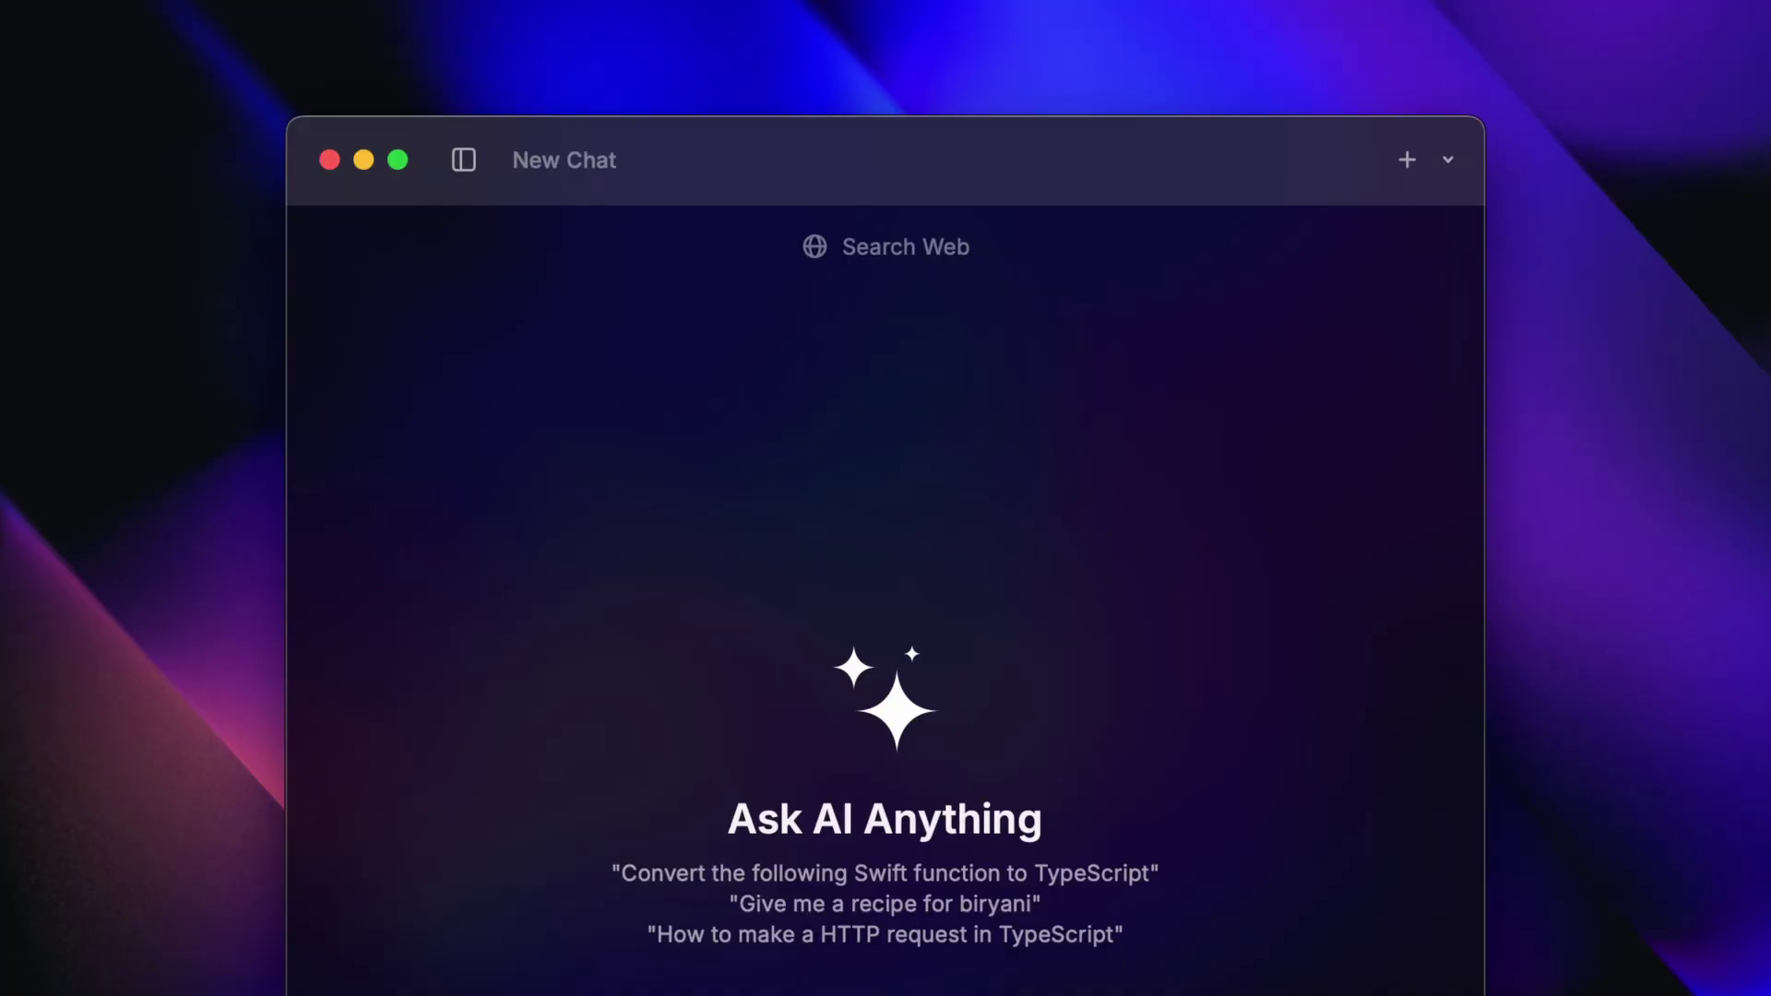
key("super+shift+a")
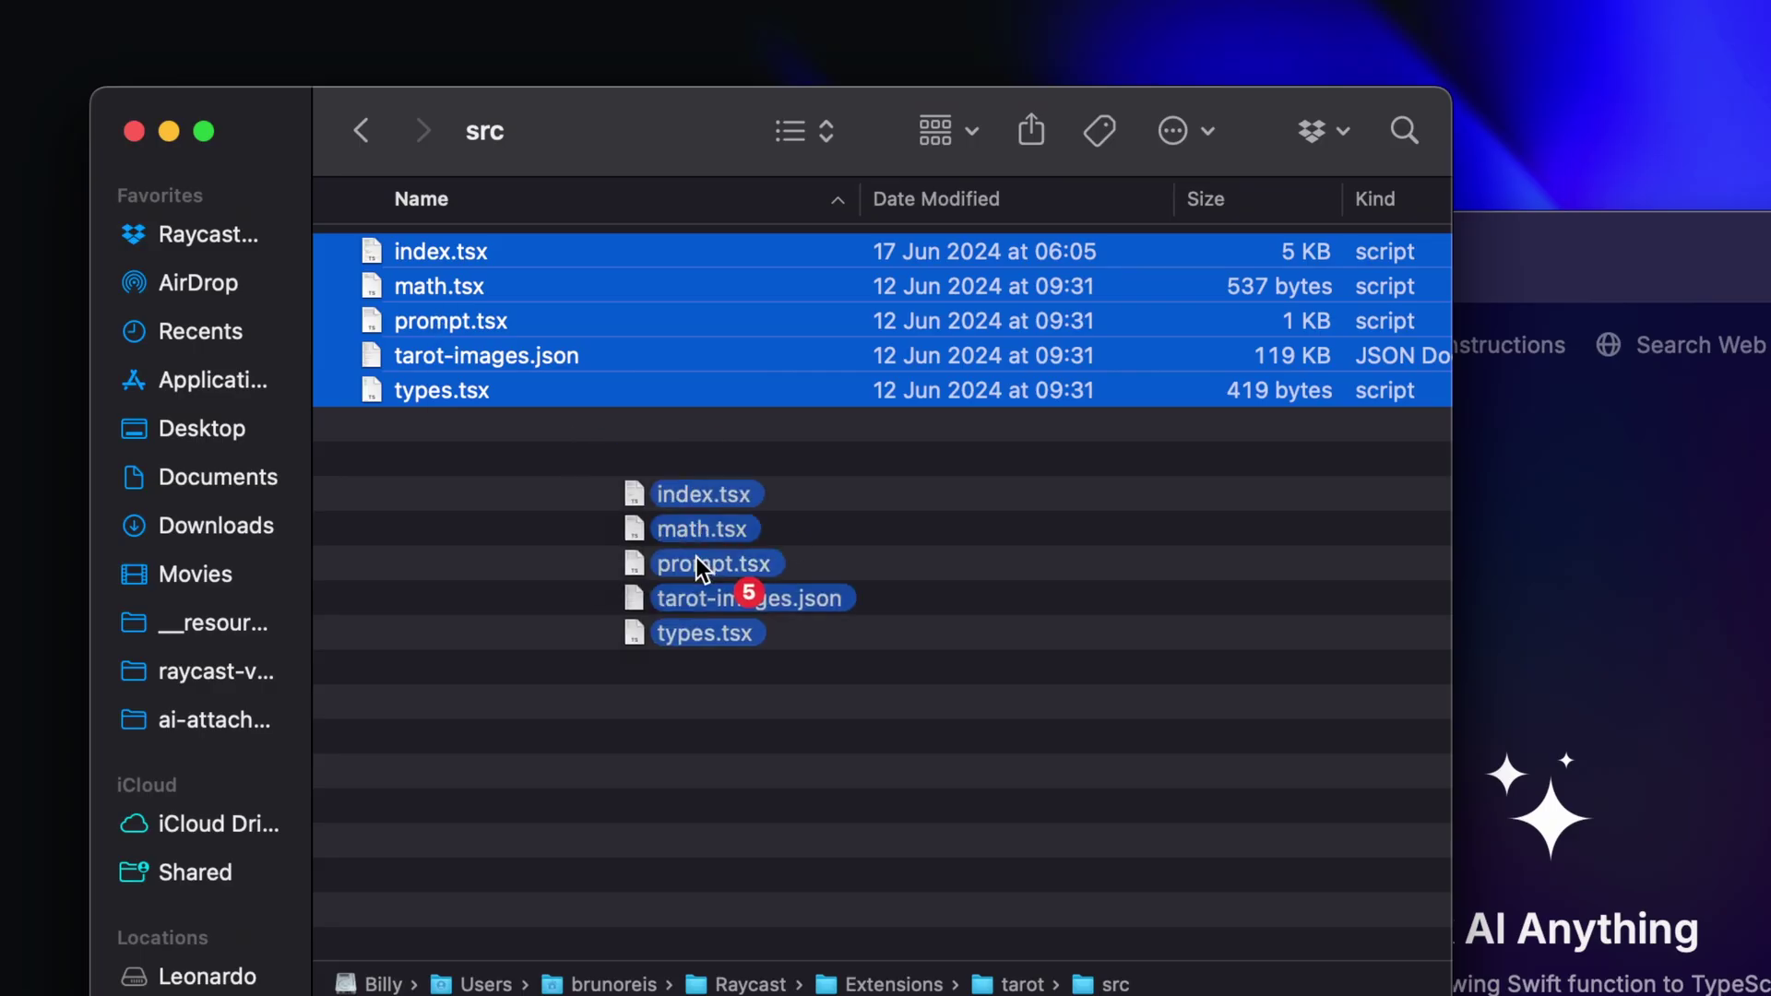
left_click_drag(695, 558, 568, 535)
left_click(518, 648)
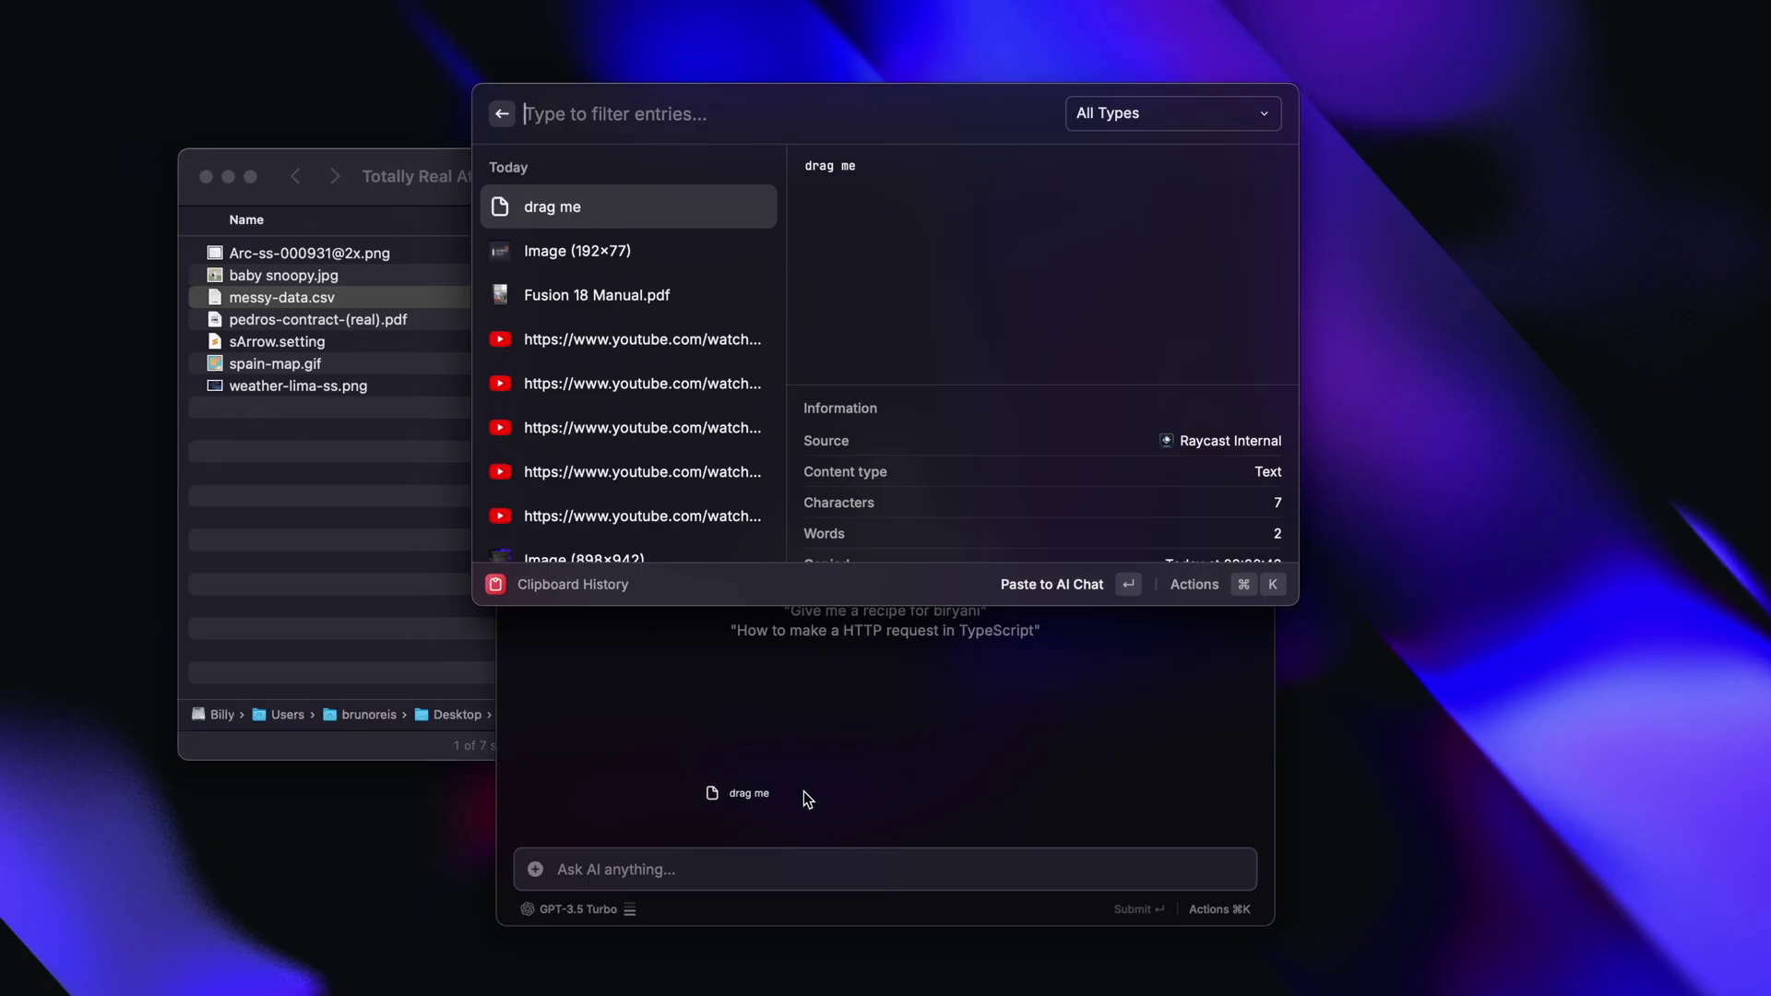
left_click_drag(804, 791, 801, 877)
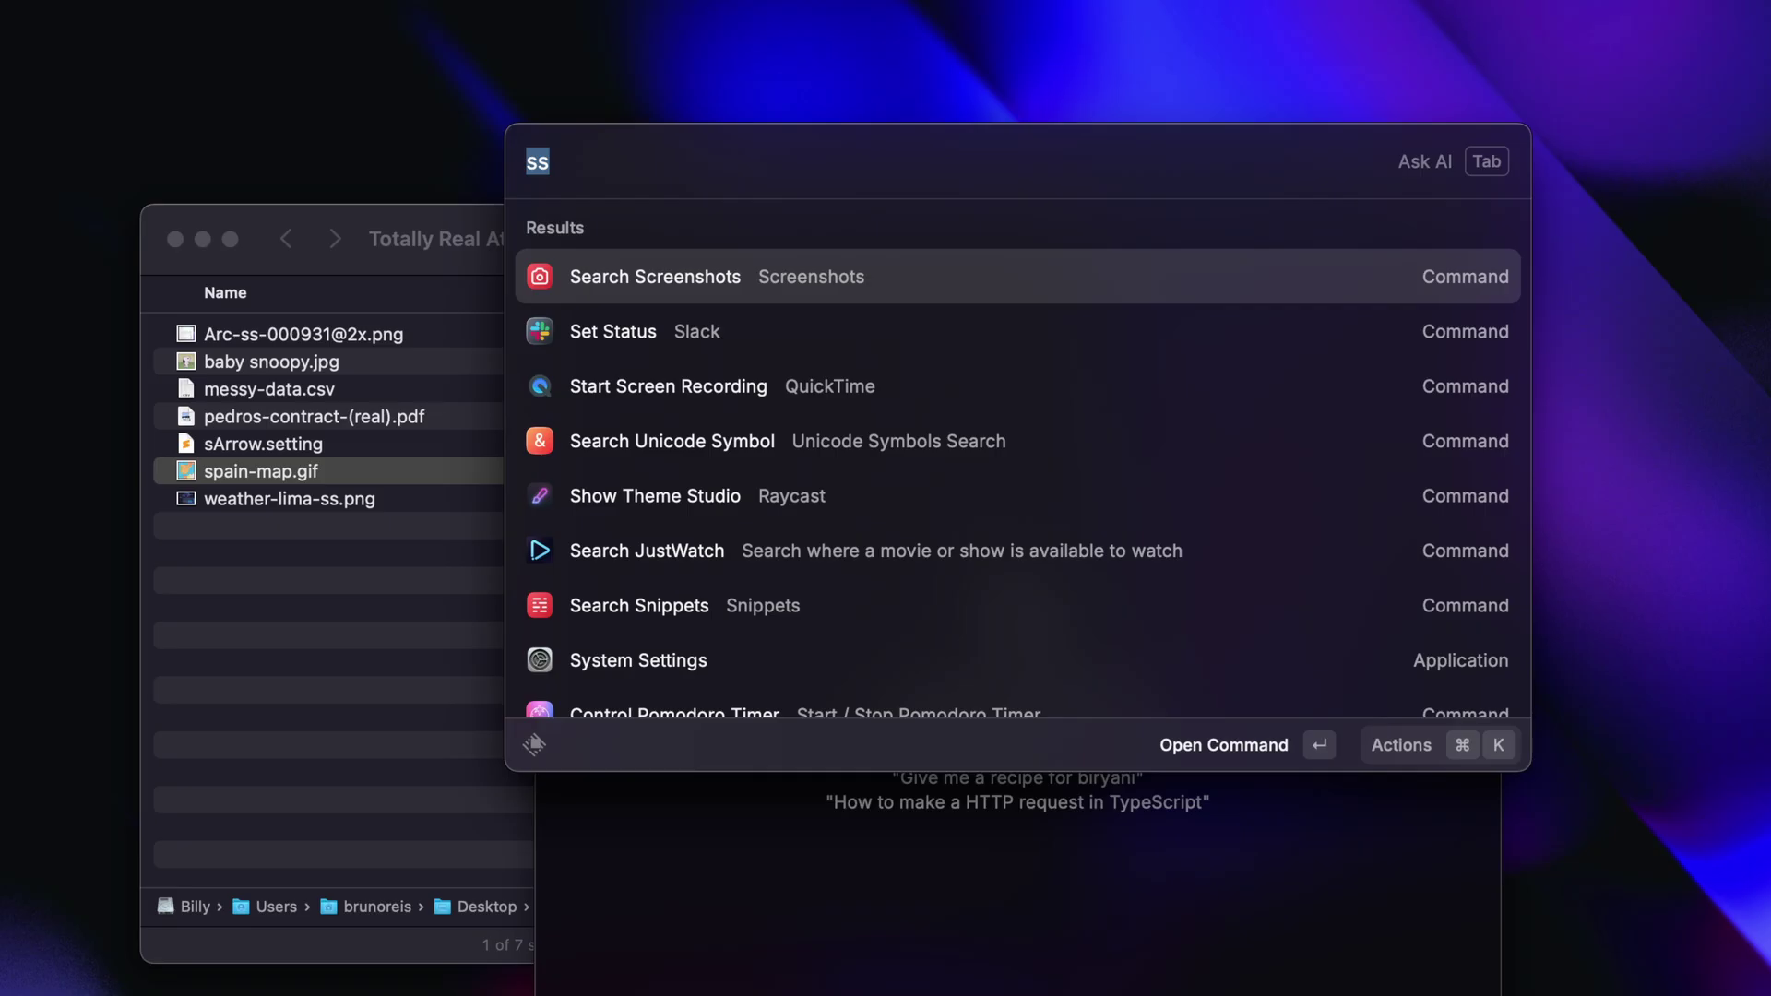
key("Return")
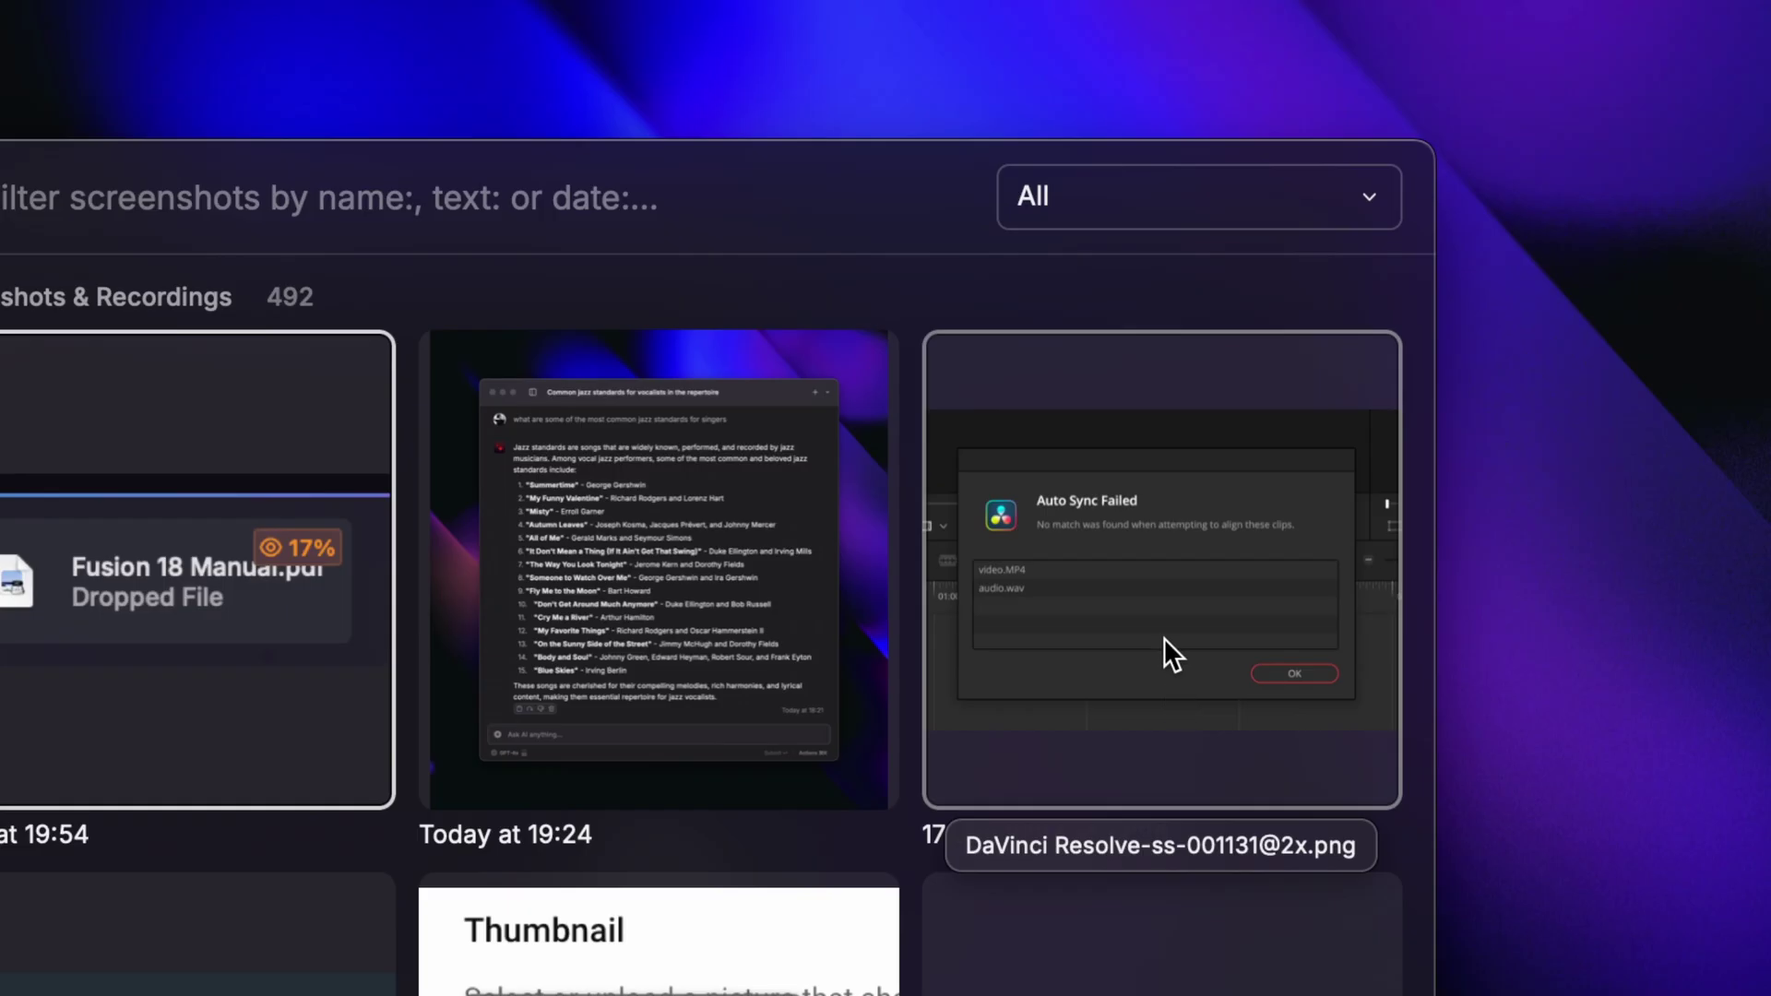
left_click_drag(1349, 442, 573, 995)
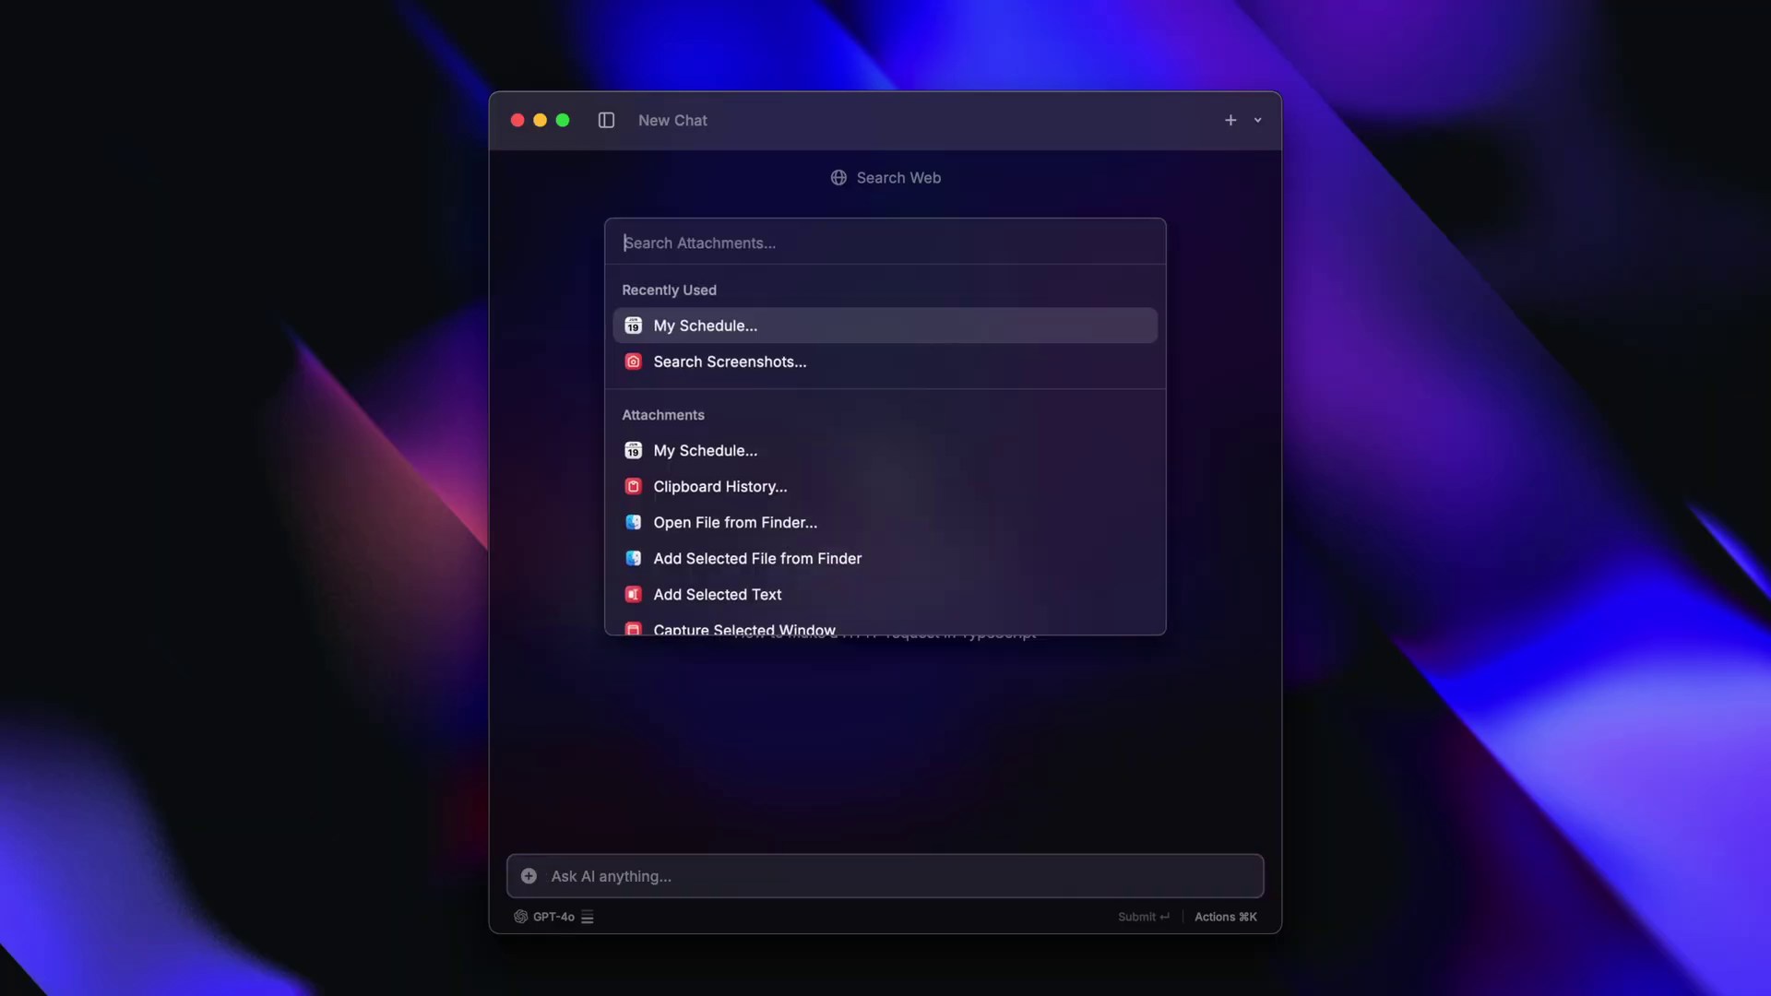
Attach the Amazônia forest paragraph from Clipboard History to the prompt
type("cl")
key("Return")
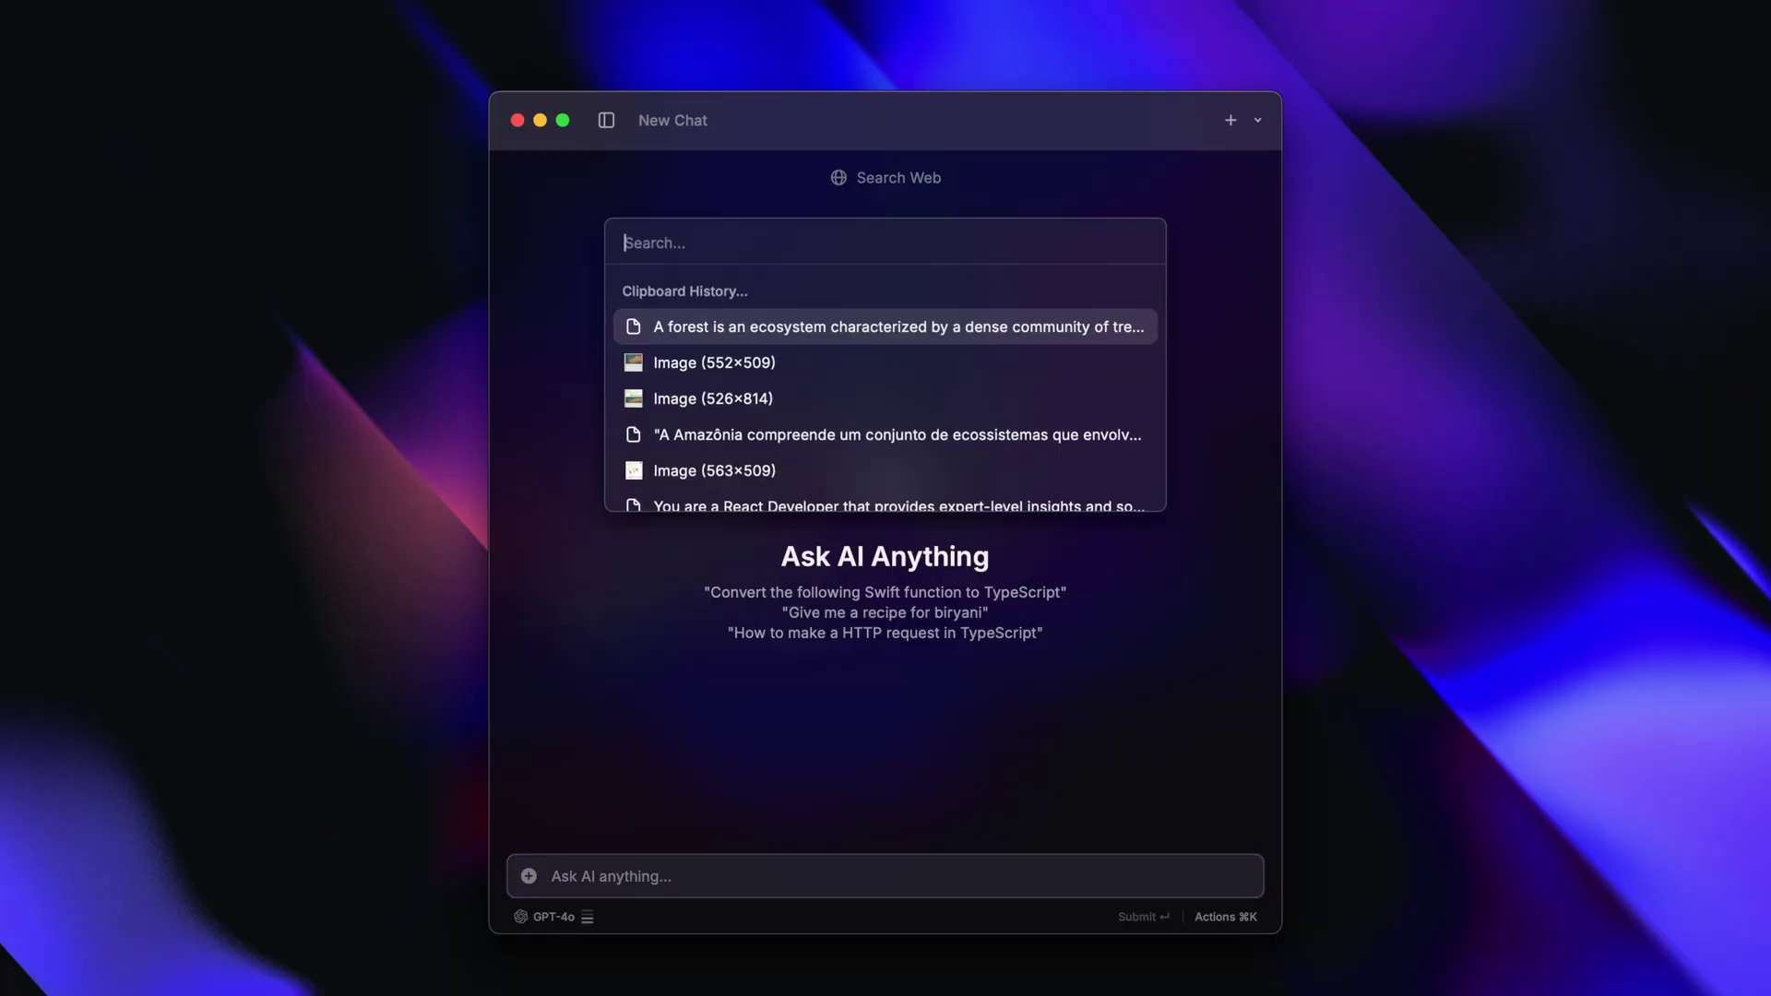
key("Return")
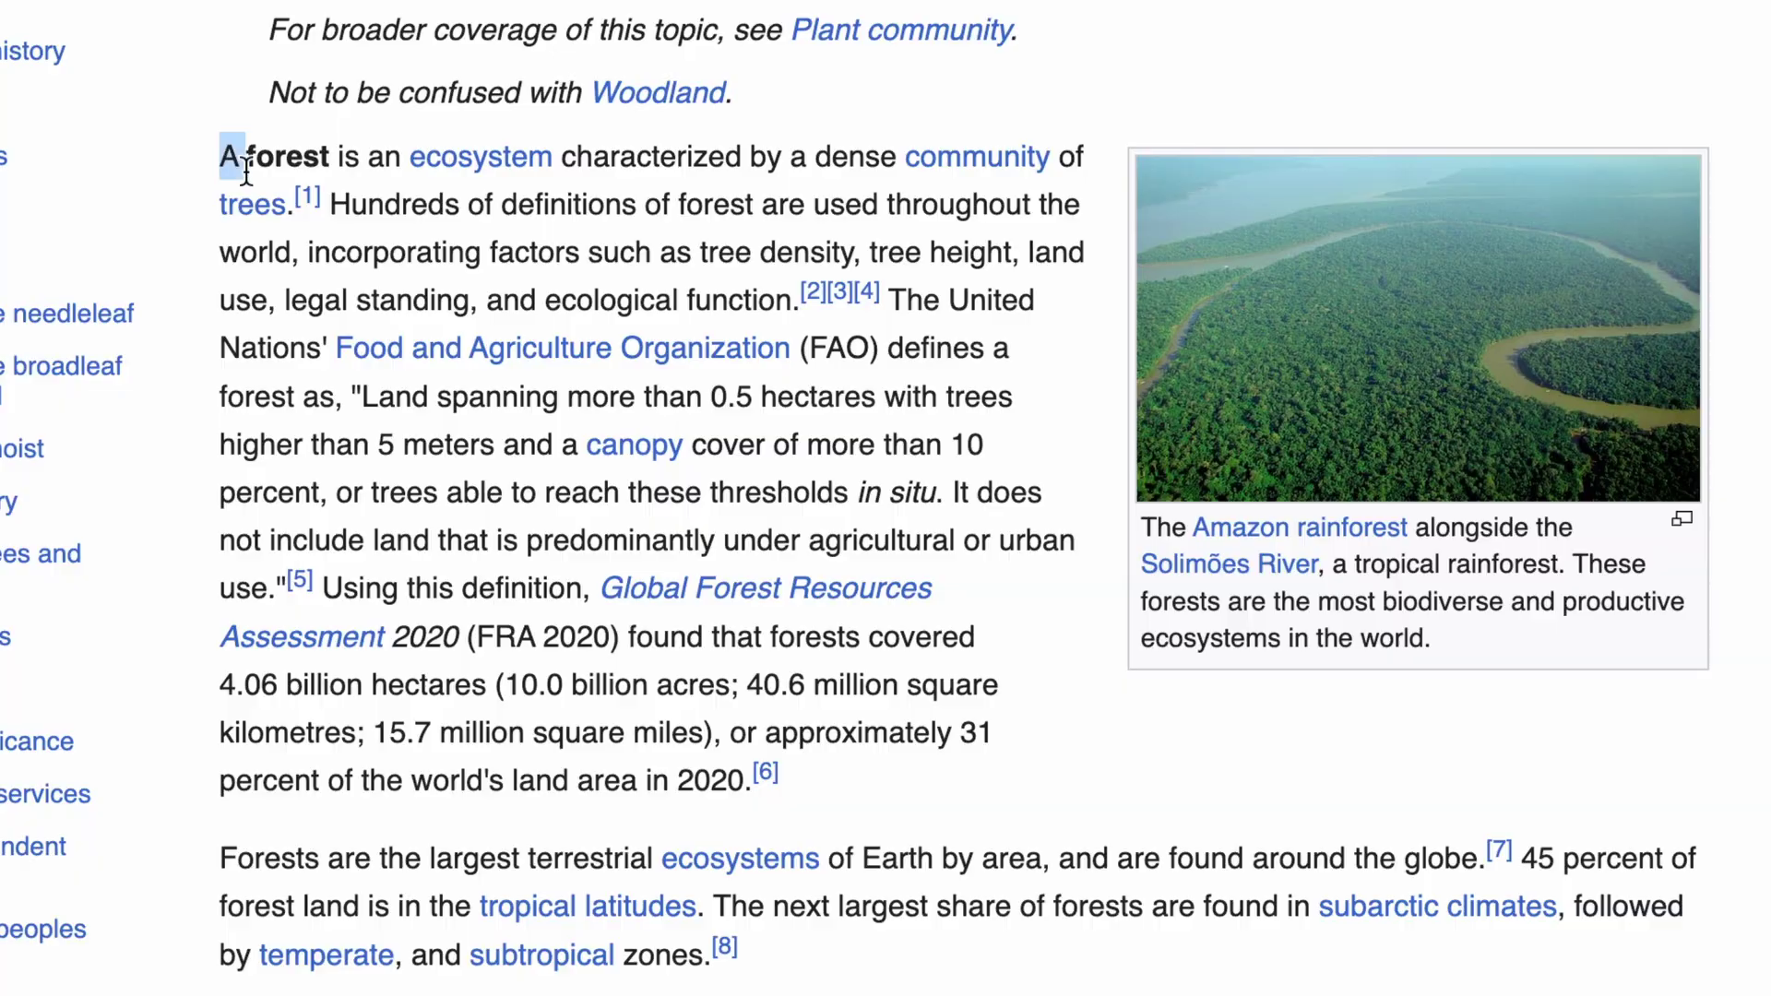
left_click_drag(226, 145, 694, 612)
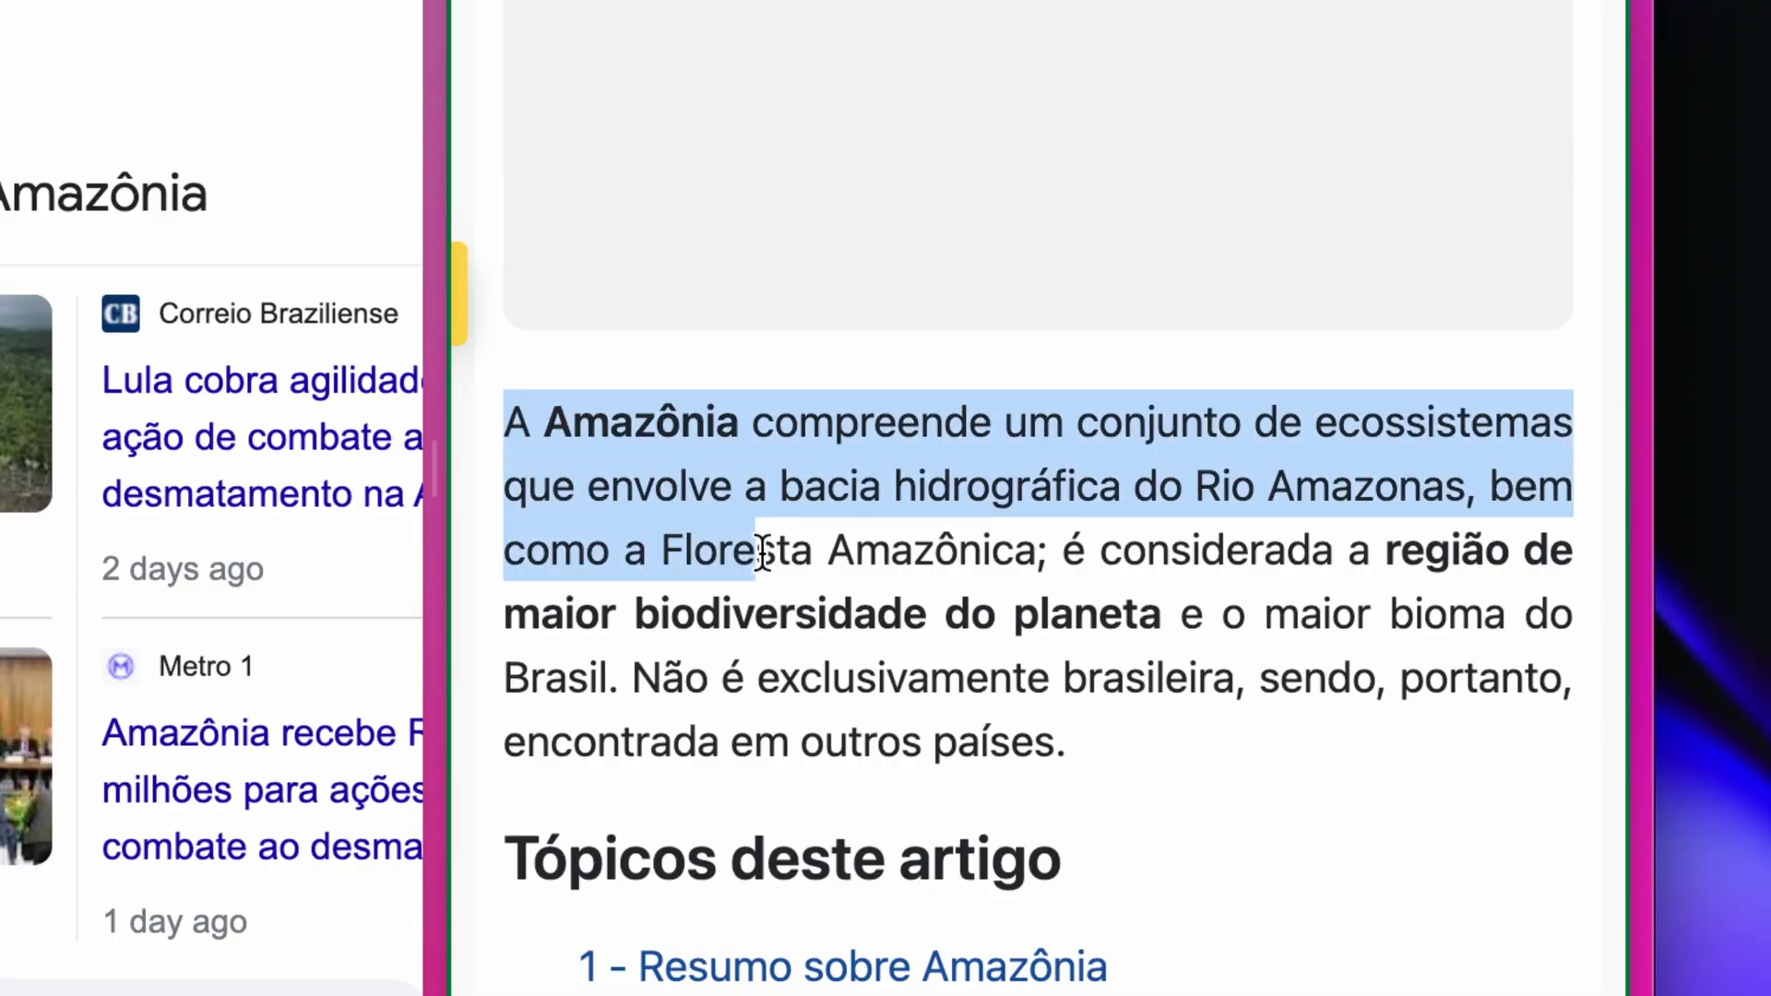
left_click_drag(761, 553, 1119, 779)
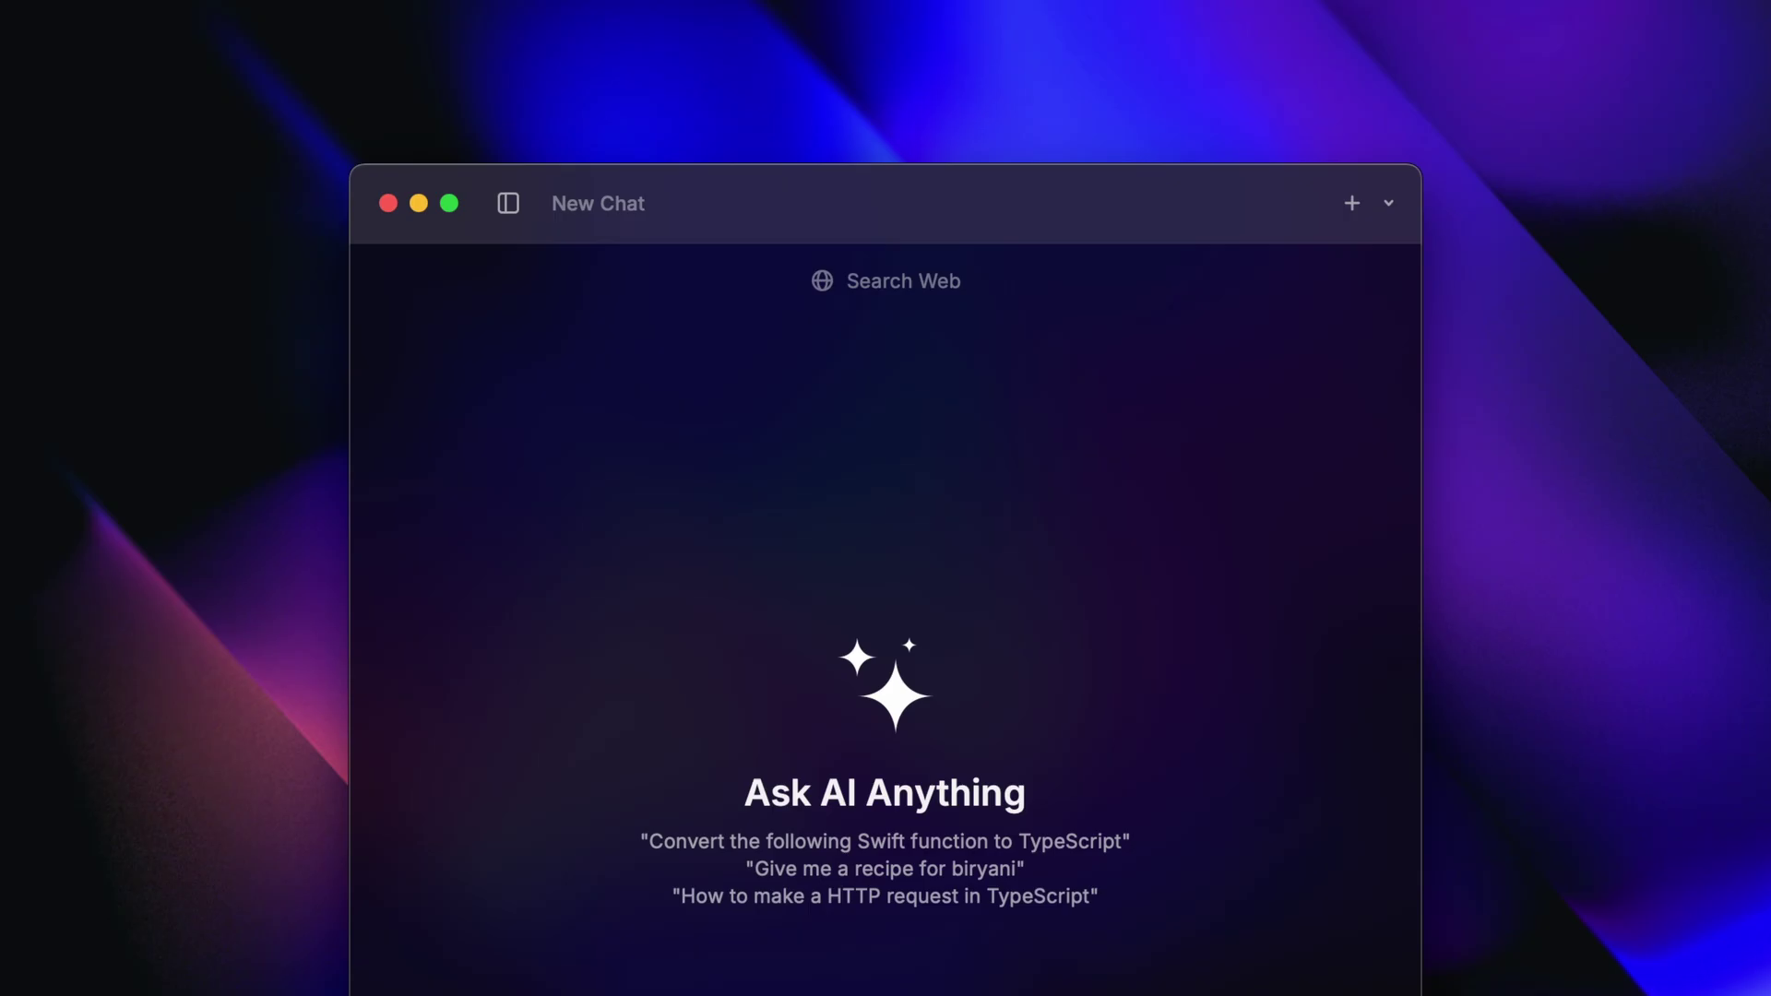
Attach the deforestation screenshot via Search Screenshots
key("super+shift+a")
key("Down")
key("Down")
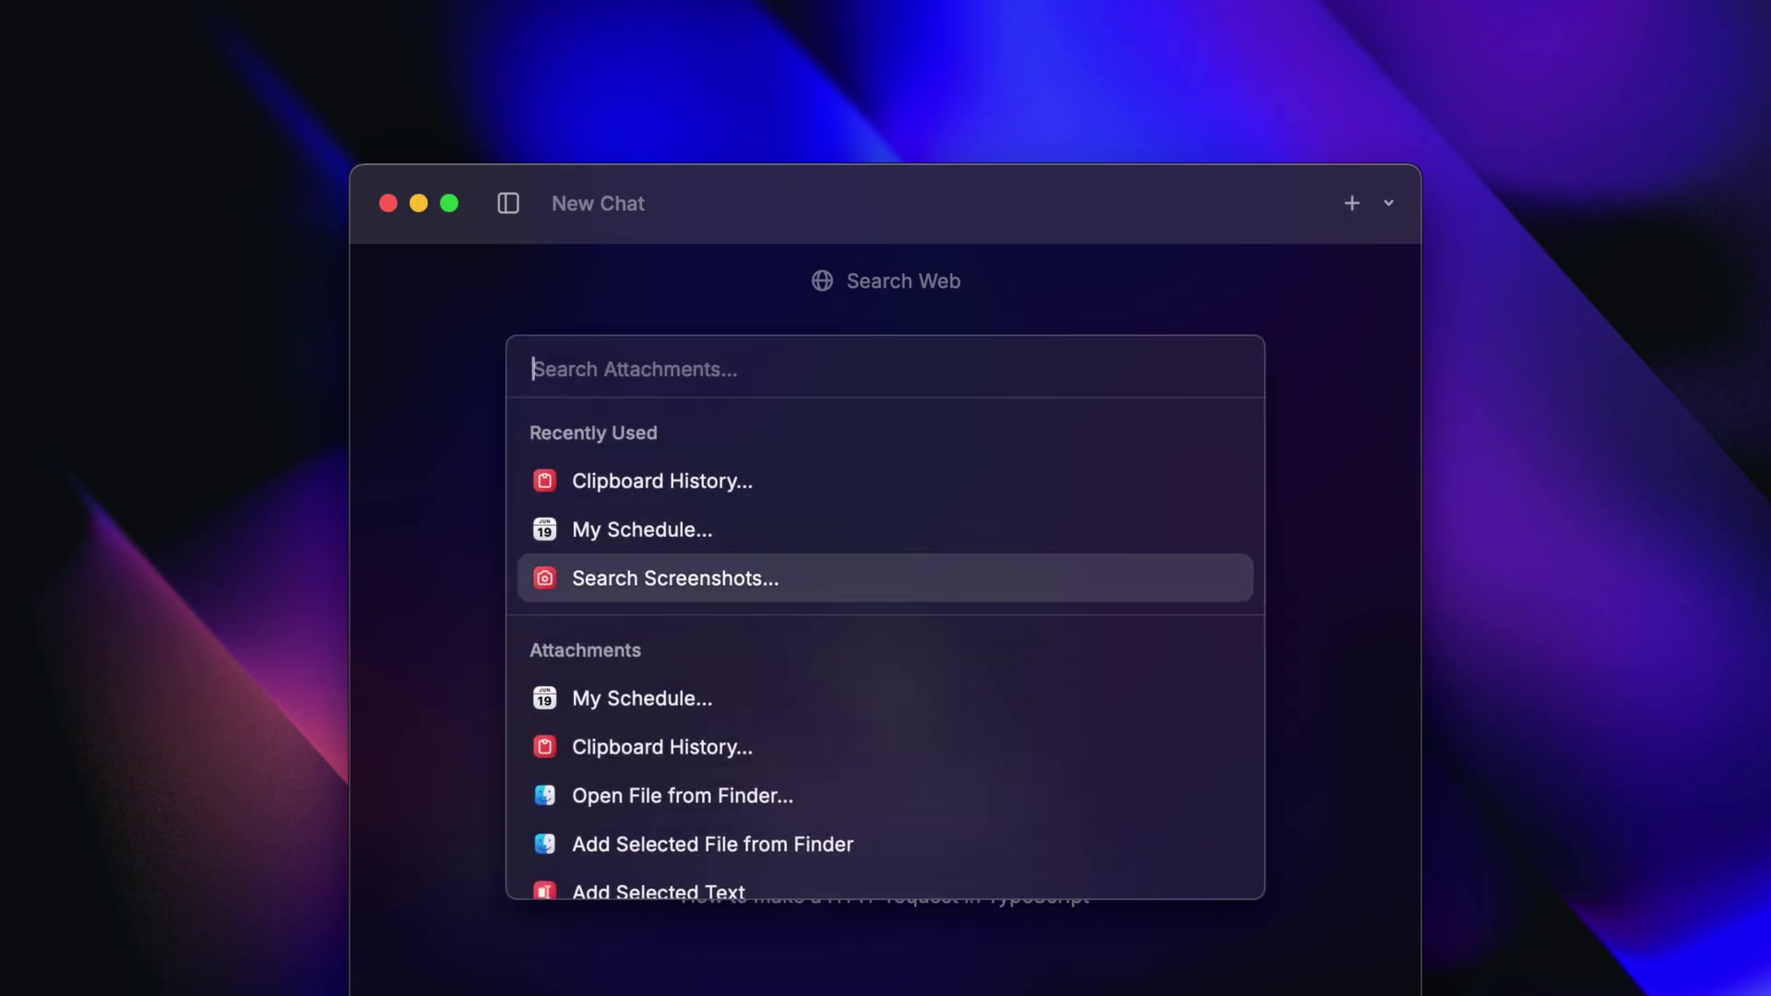
key("Return")
key("Down")
key("Return")
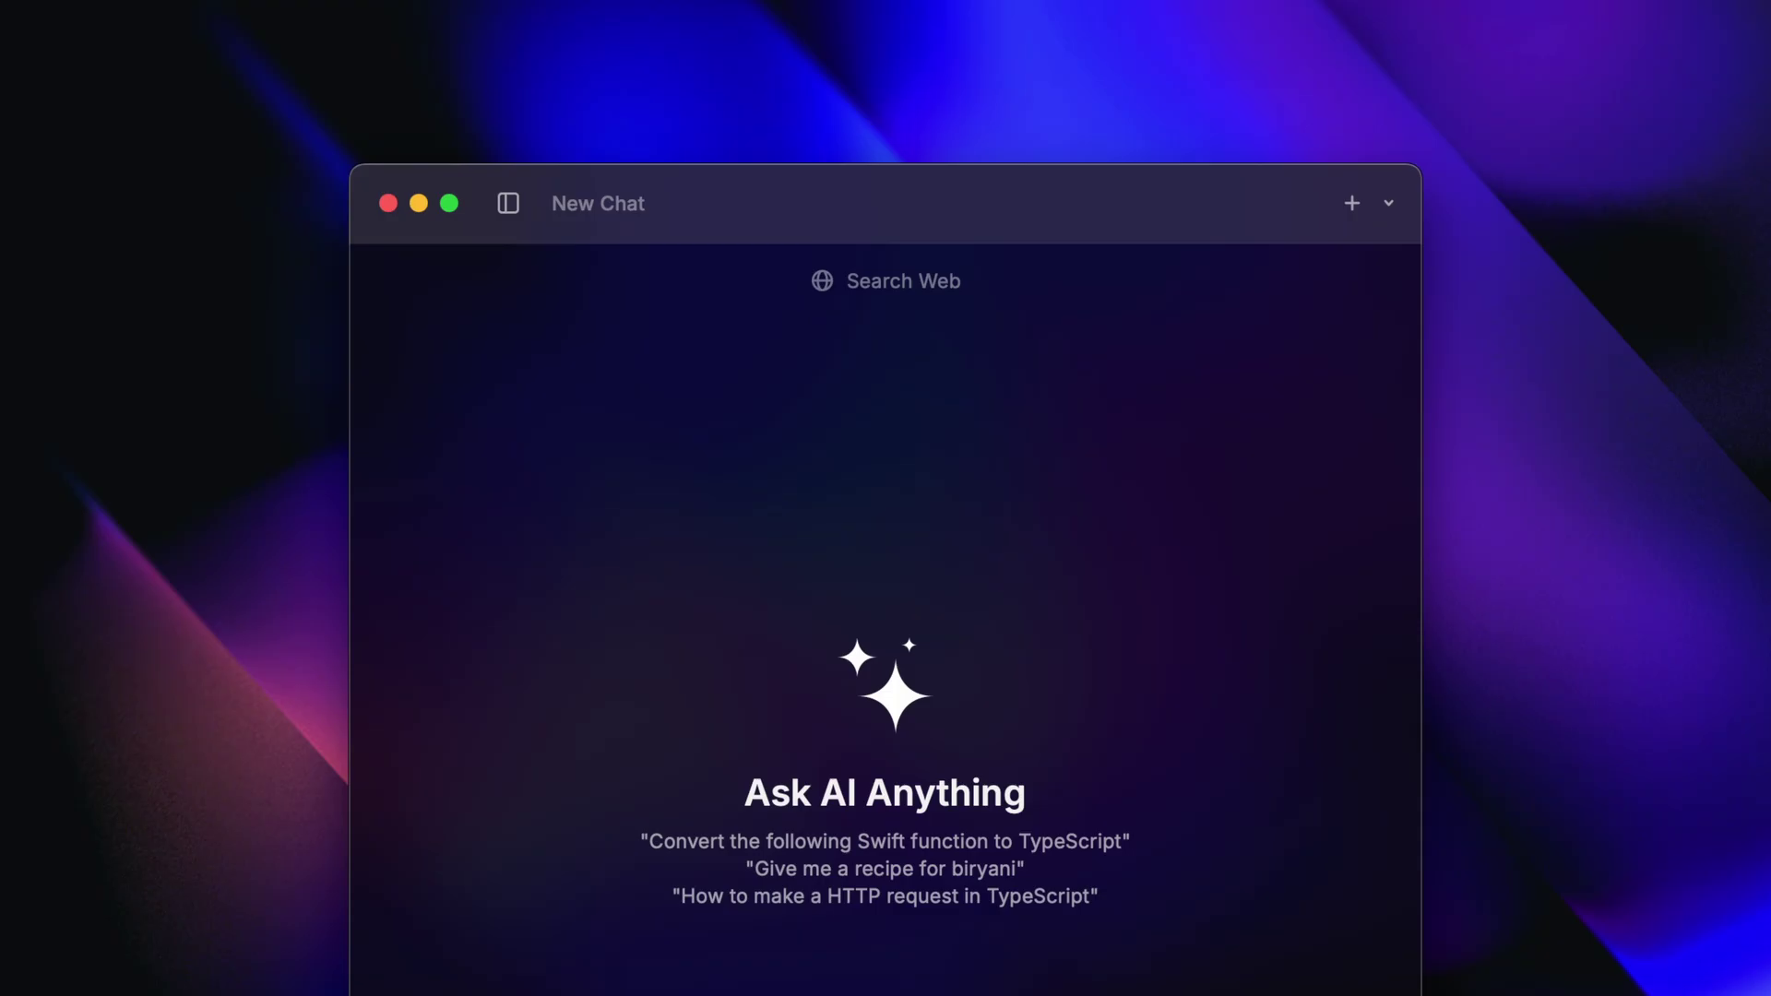
Attach the world map screenshot via Search Screenshots as well
key("super+shift+a")
key("Return")
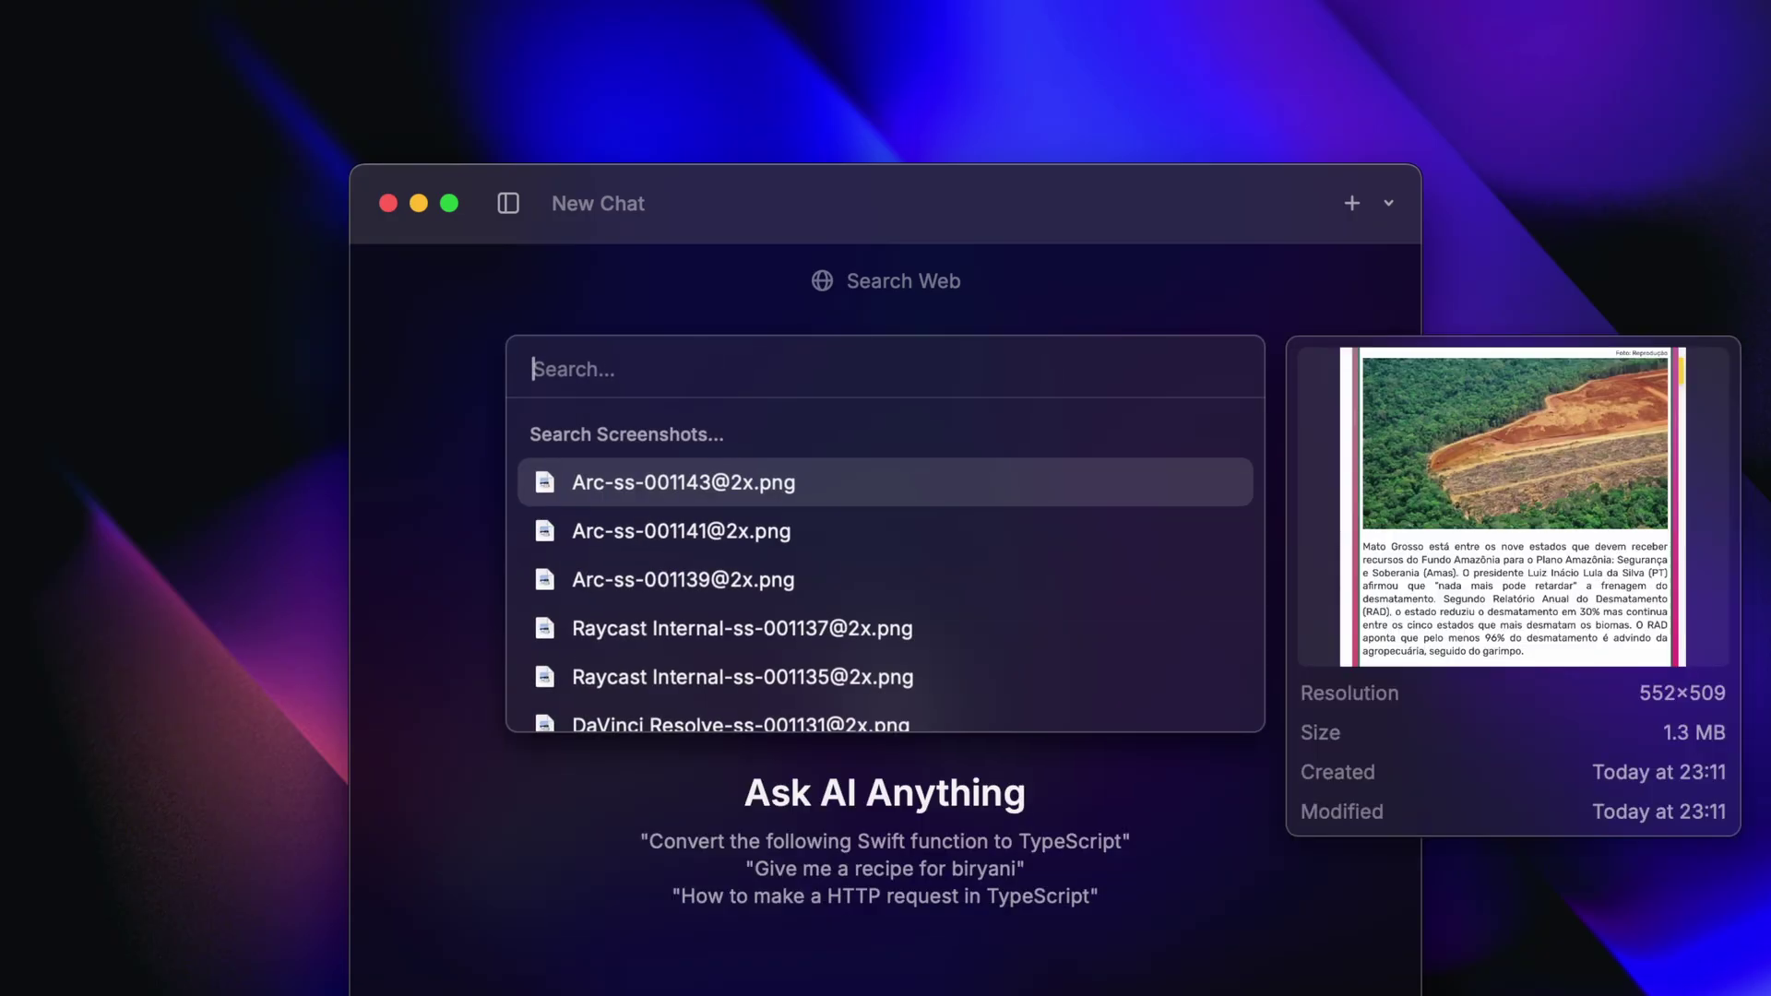
key("Down")
key("Down")
key("Return")
Send 'write a small essay about the amazon' to GPT-4o with the attachments
type("write a small essay about the amazon")
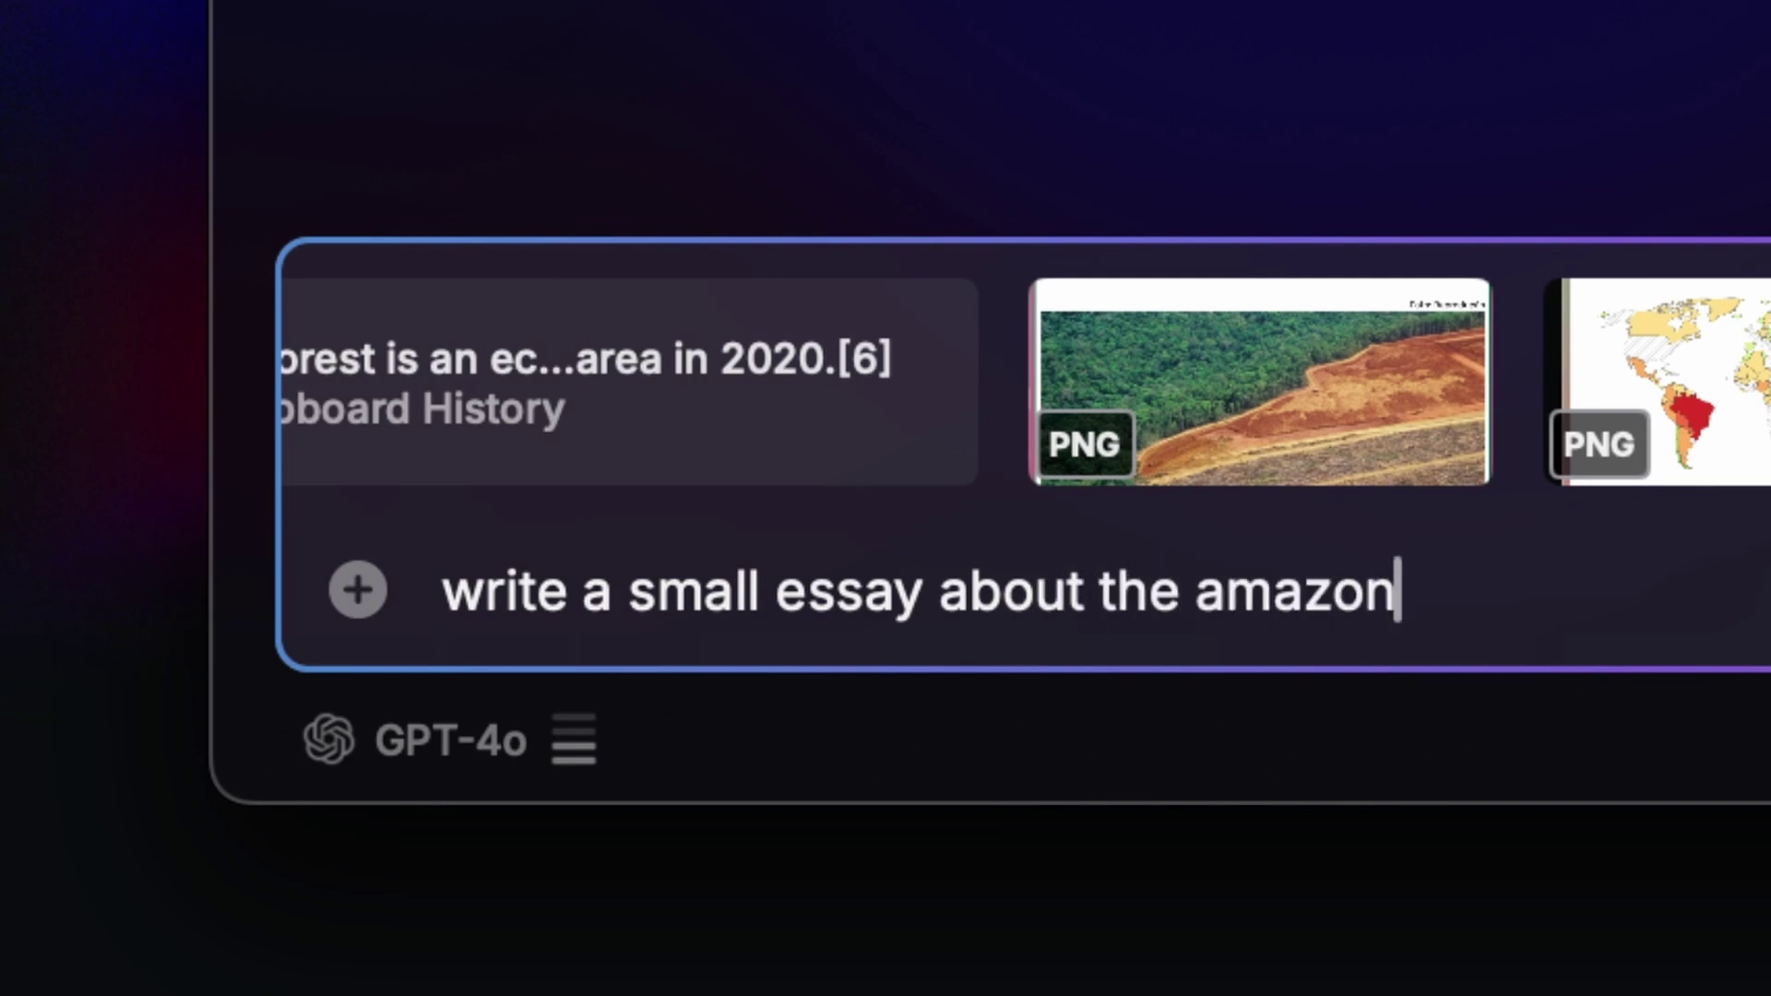
key("Return")
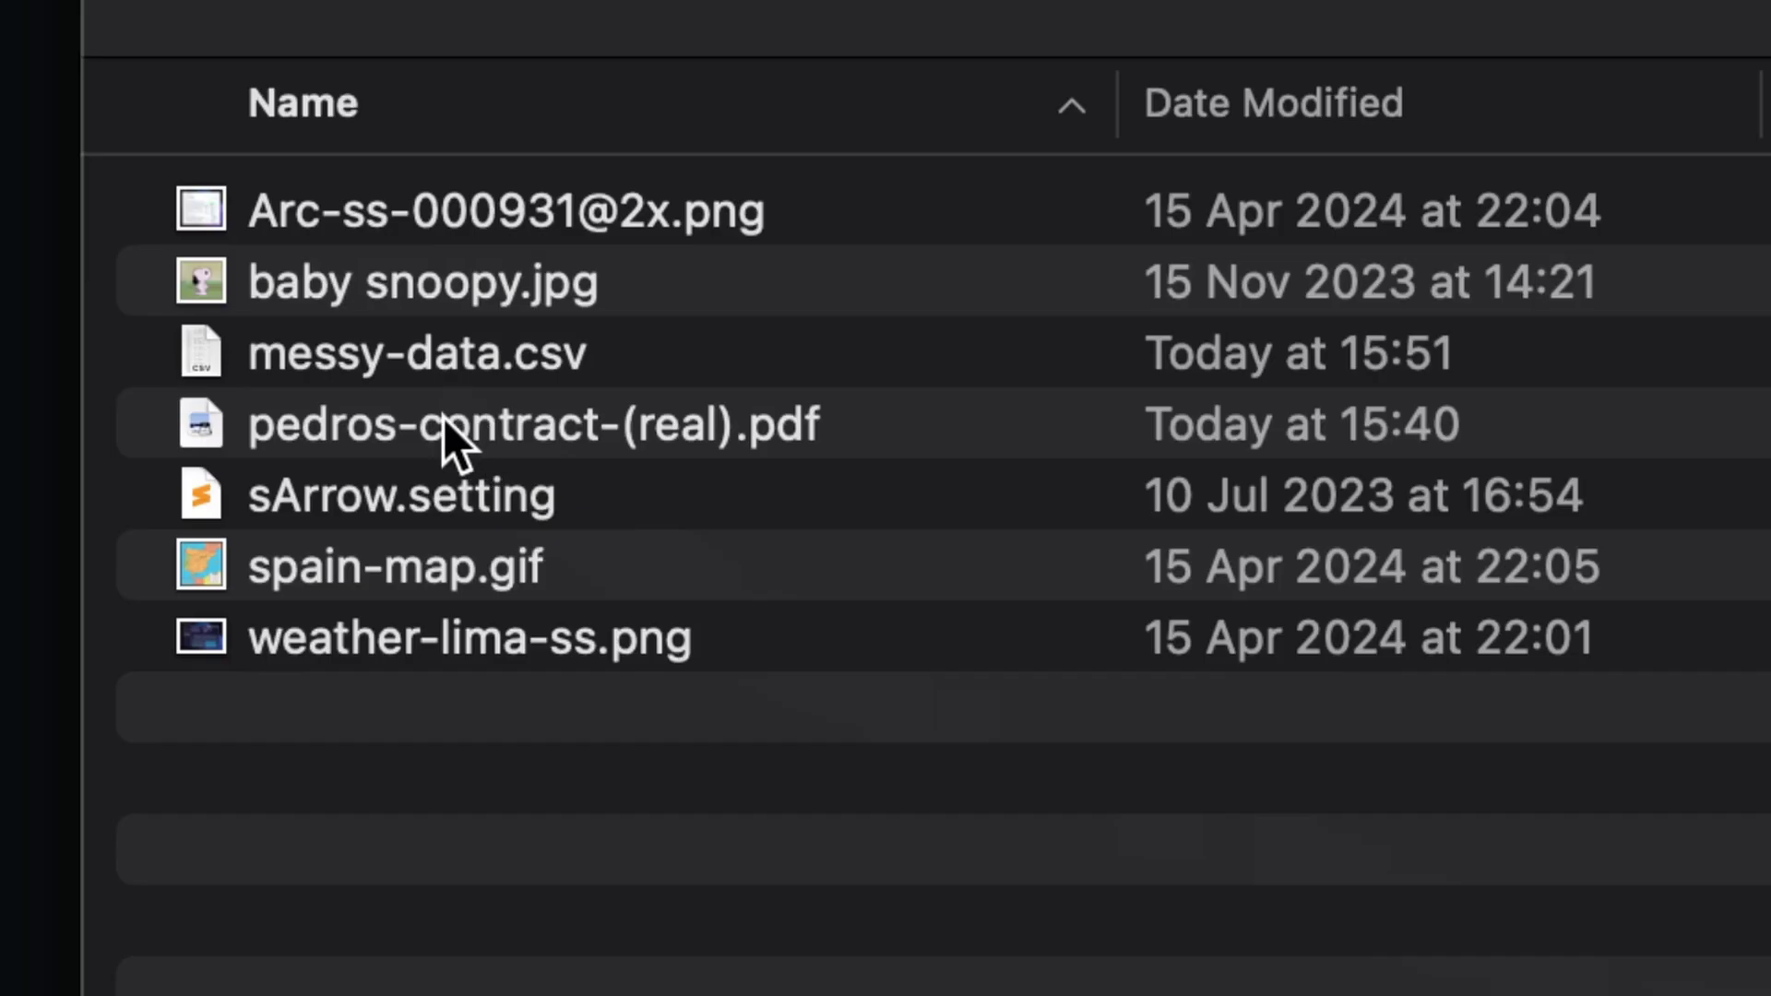
Attach the contract PDF and ask when the lease is due
left_click_drag(445, 418, 397, 701)
type("when is pedro's lease due?")
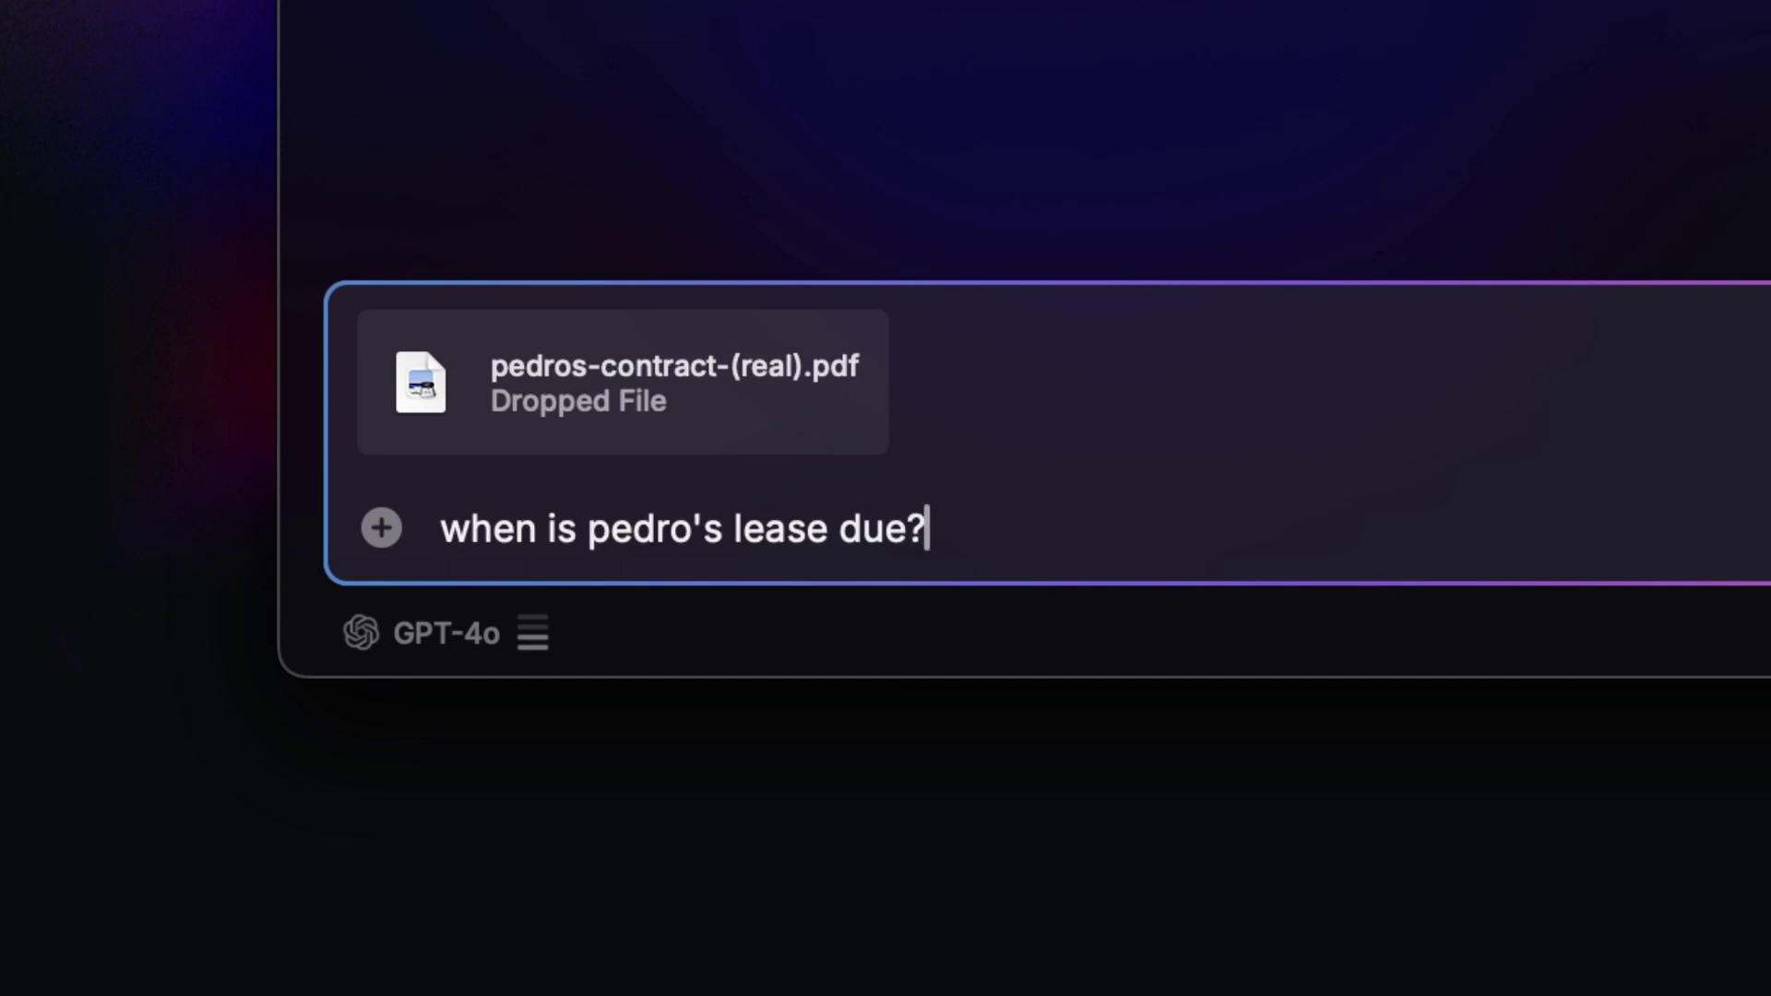
key("Return")
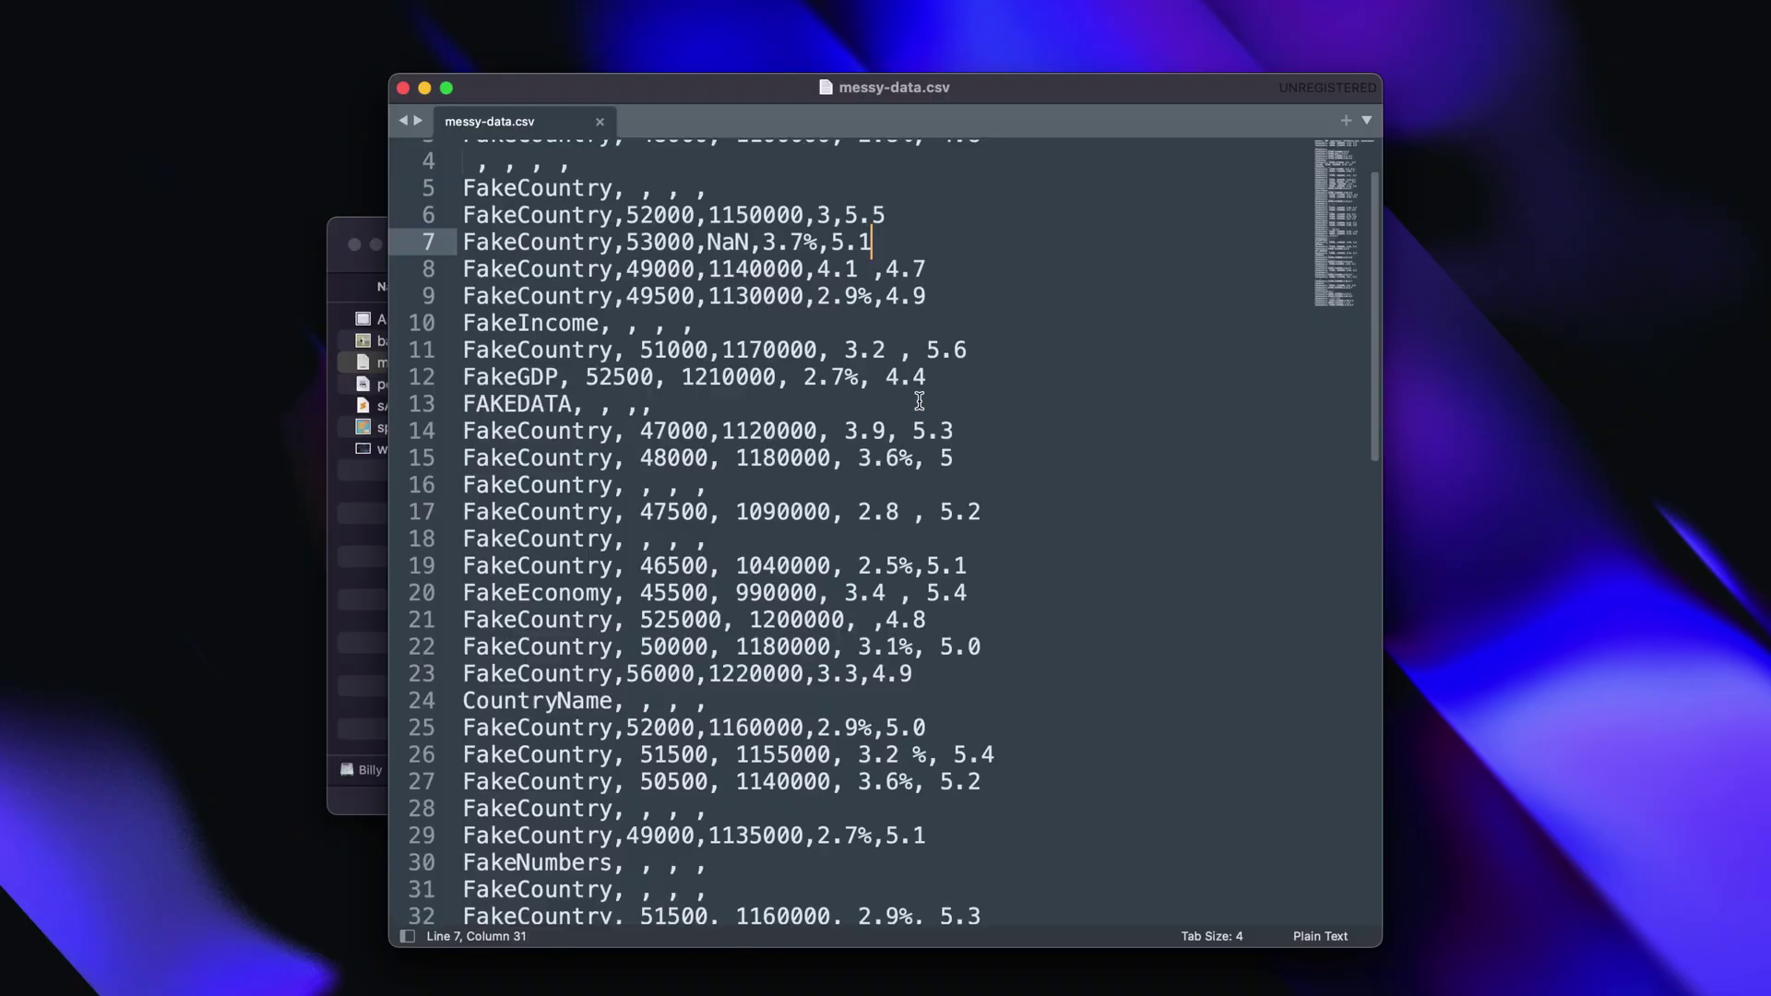
Attach messy-data.csv and ask for an R function that tidies the dataset
scroll(920, 402, "down", 10)
scroll(919, 402, "down", 3)
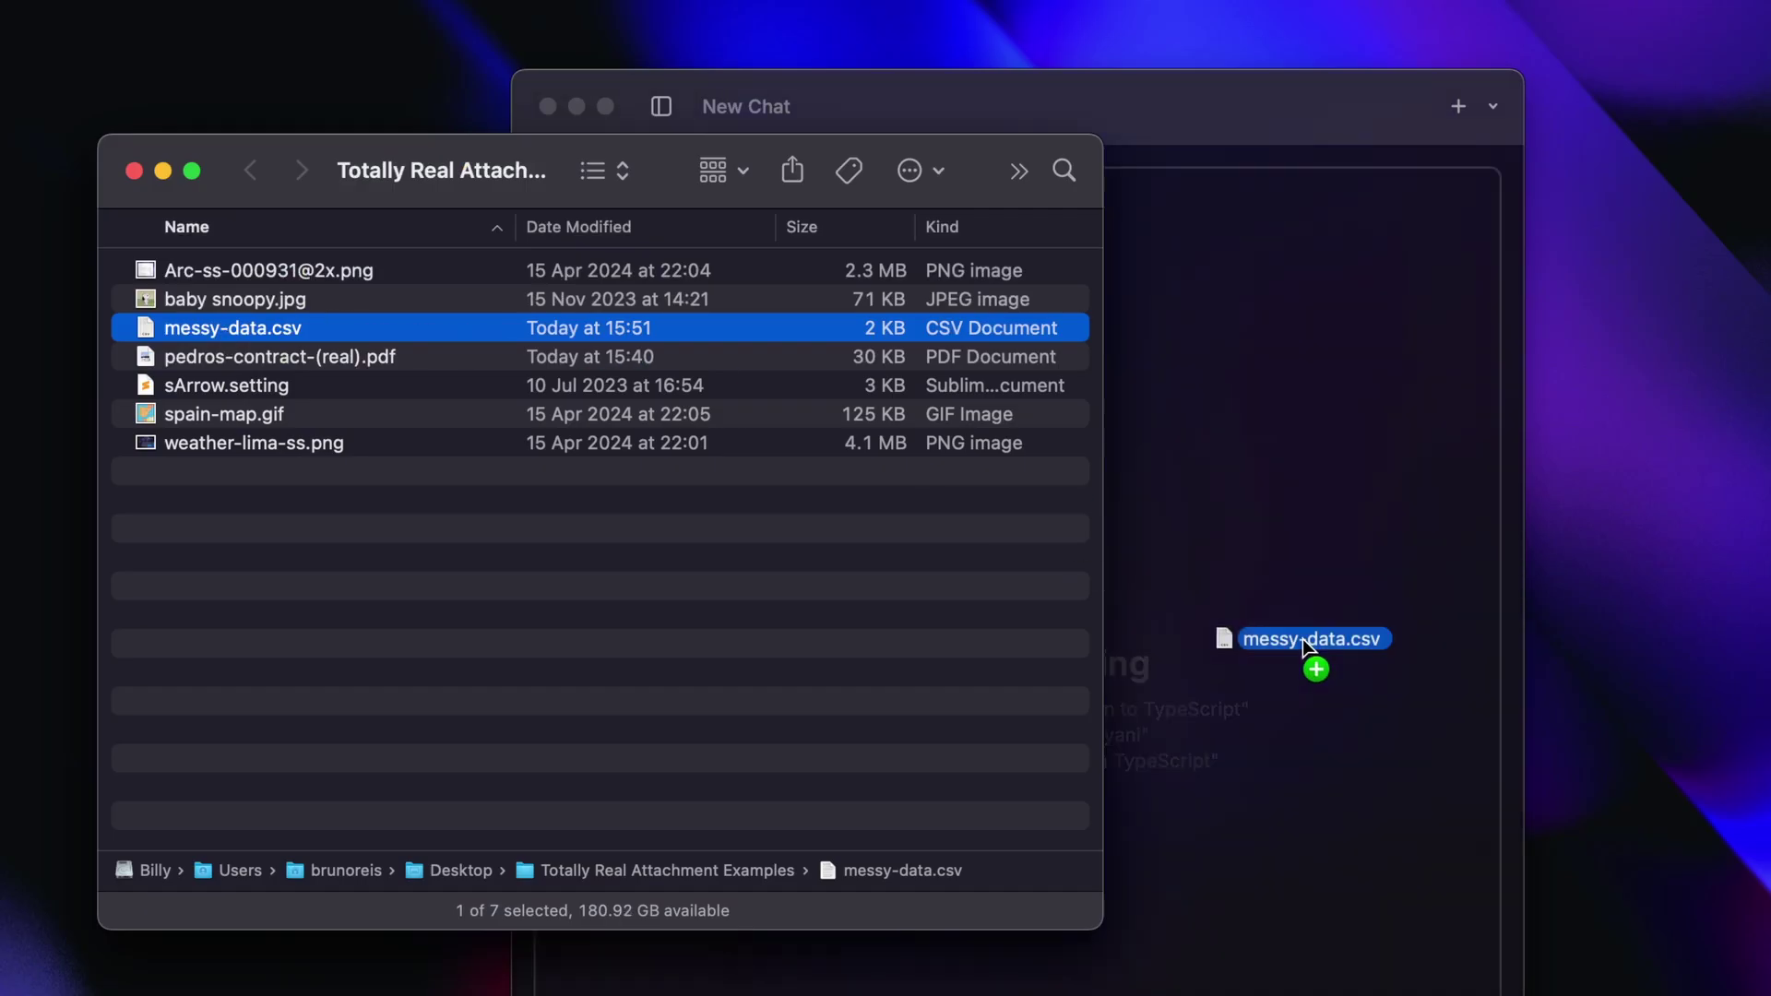
left_click_drag(1302, 638, 1300, 640)
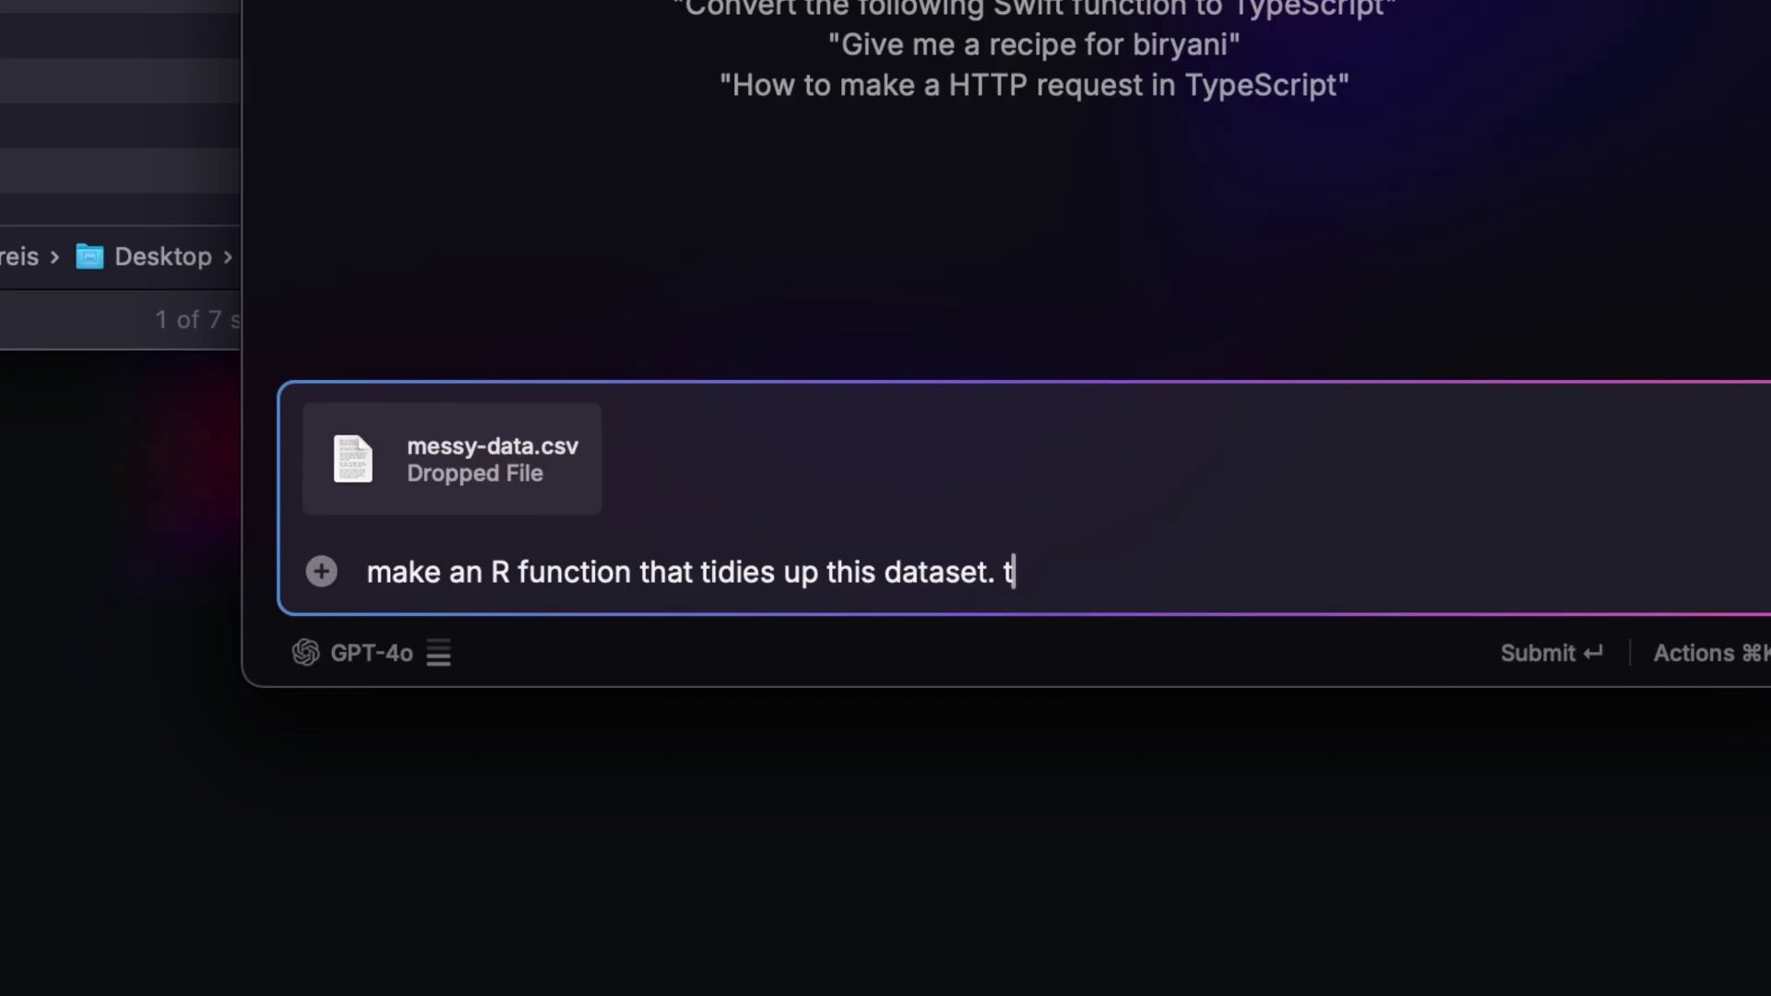
type("here's a lot wrong with it")
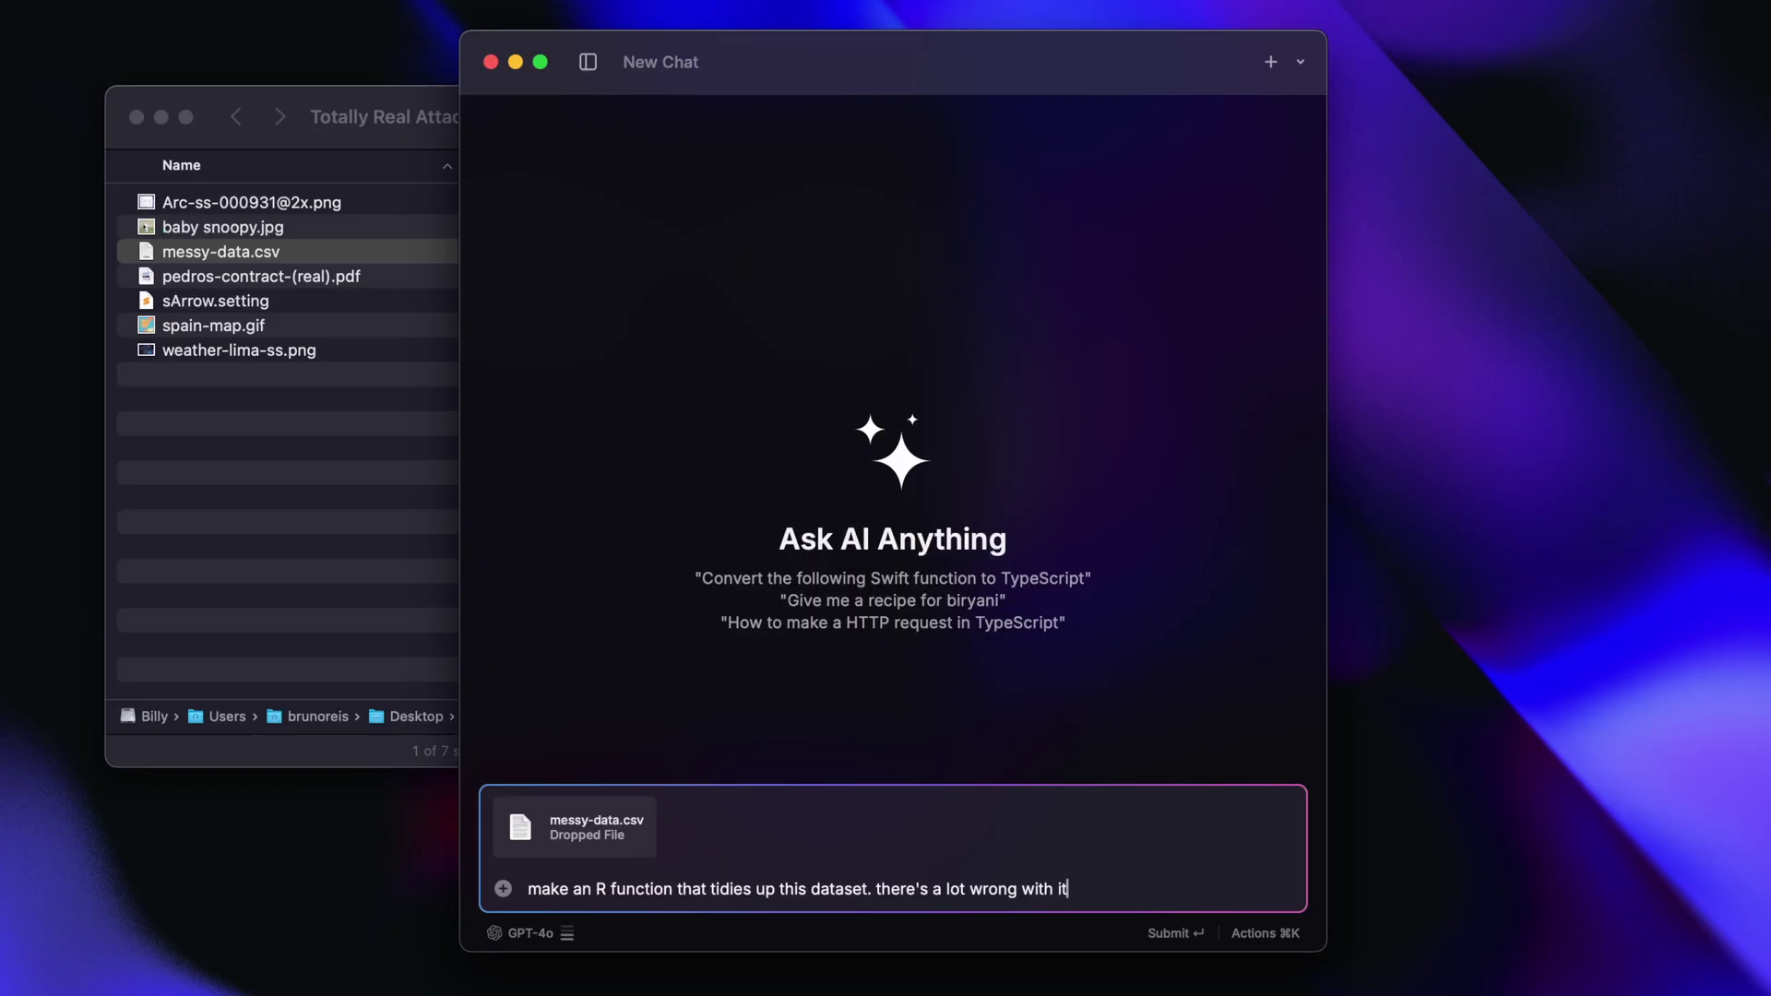
key("Return")
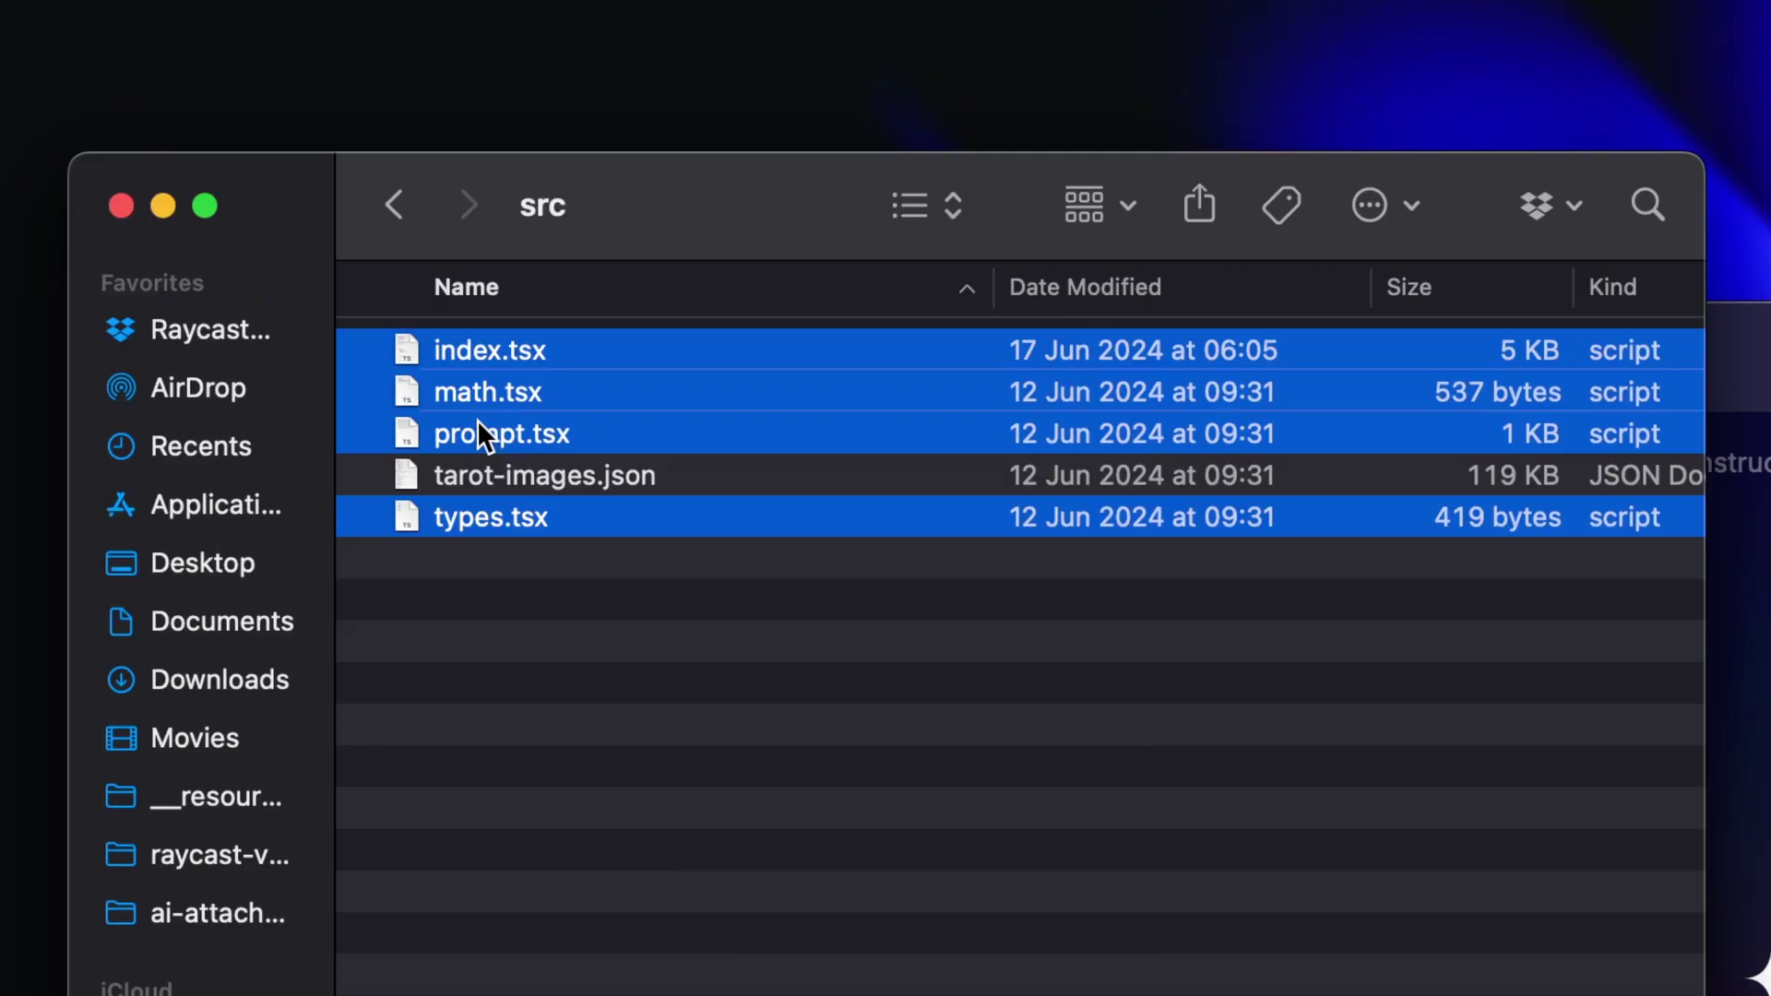
Attach the four .tsx files, request a selectable card count in main, and read the reply
left_click_drag(498, 434, 660, 443)
left_click(503, 600)
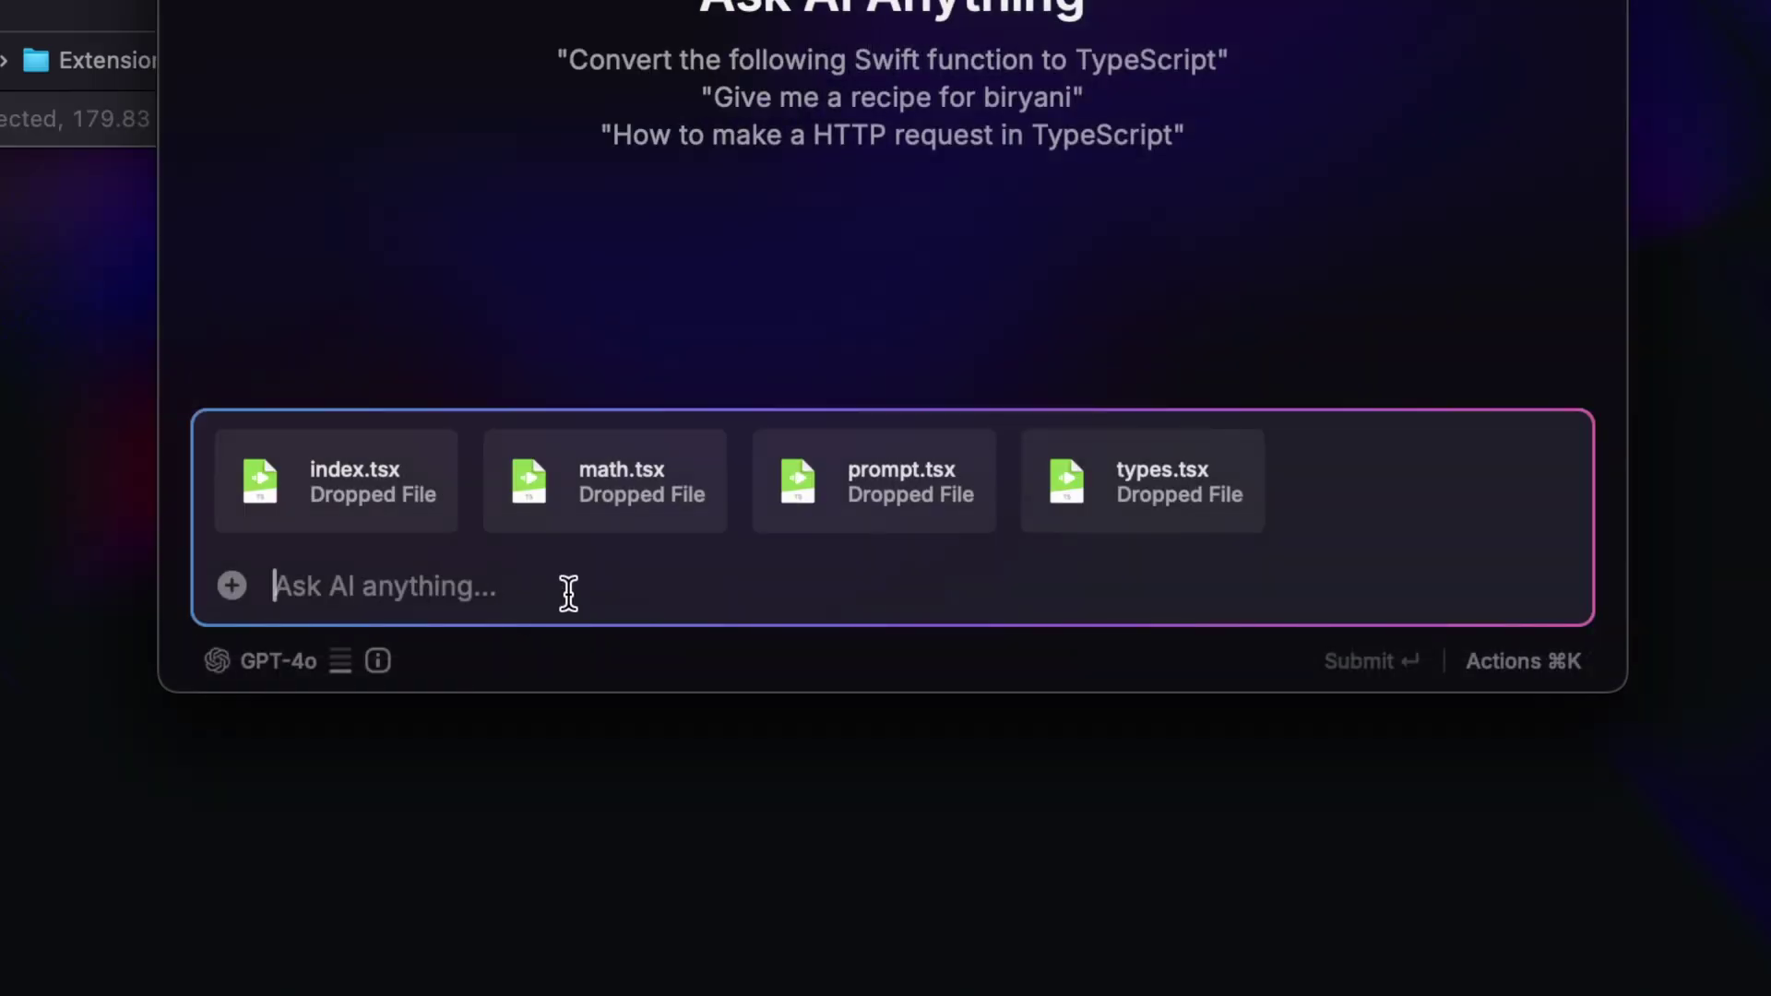
type("modify the main function so i can choose")
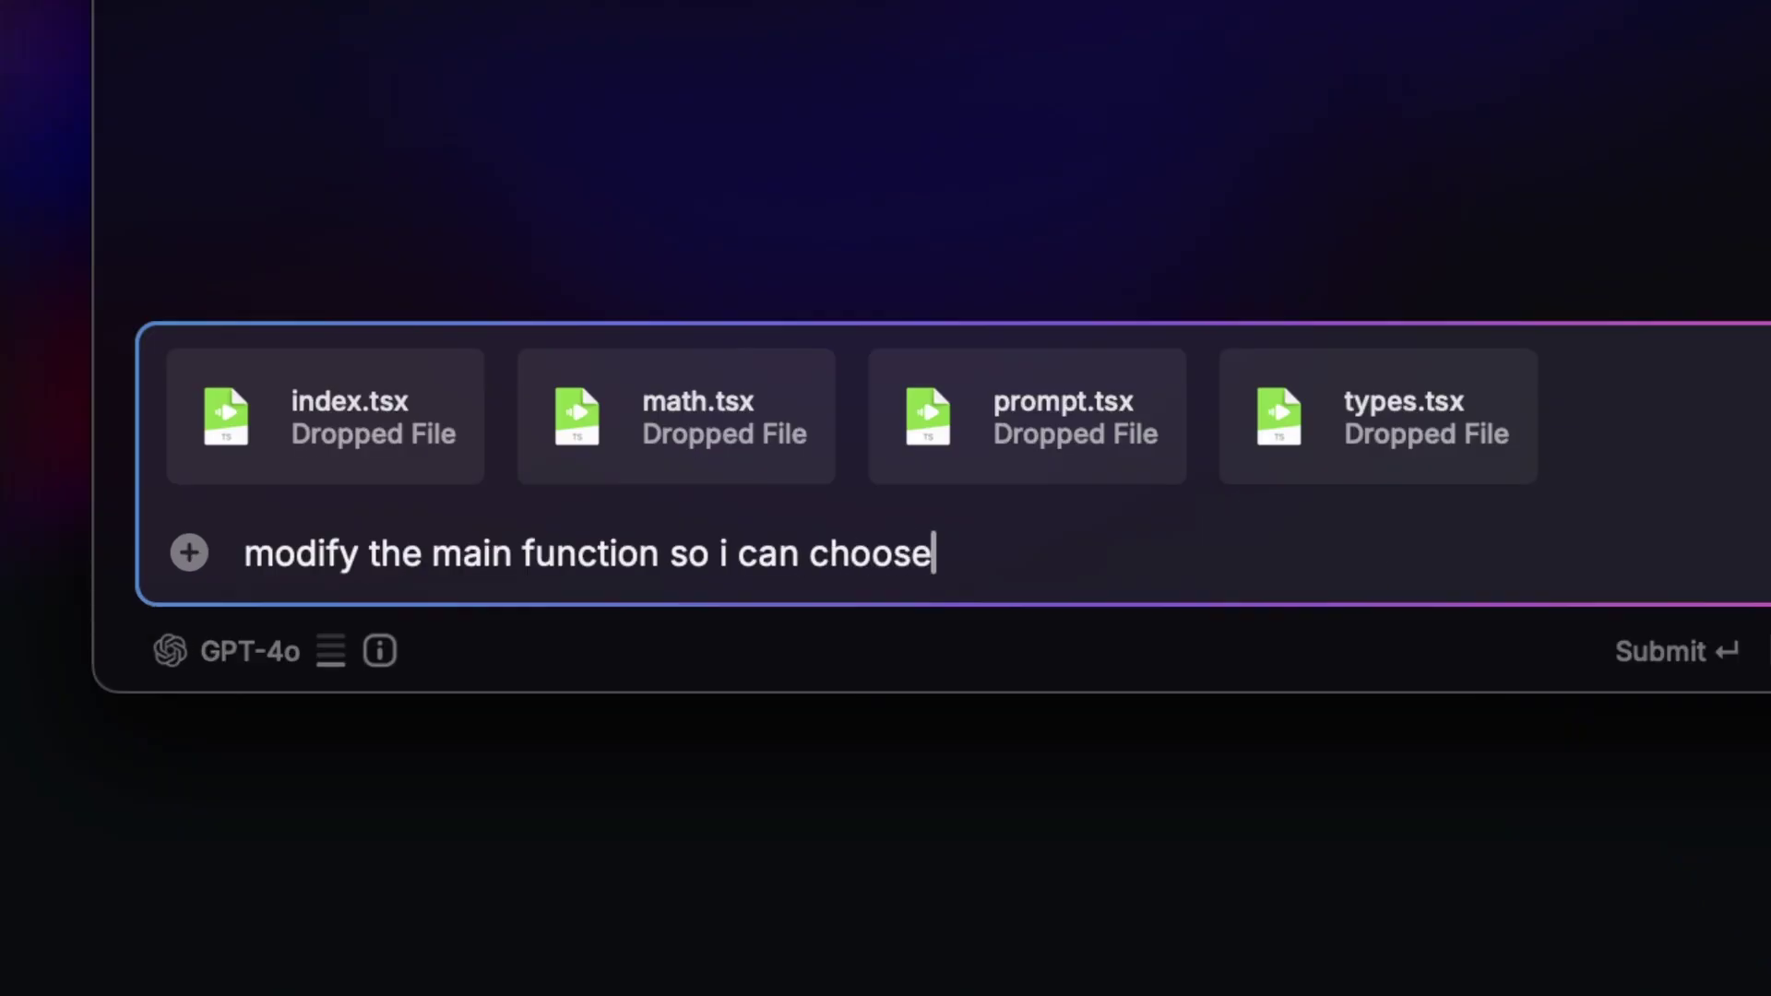
type(" the number of cards")
key("Return")
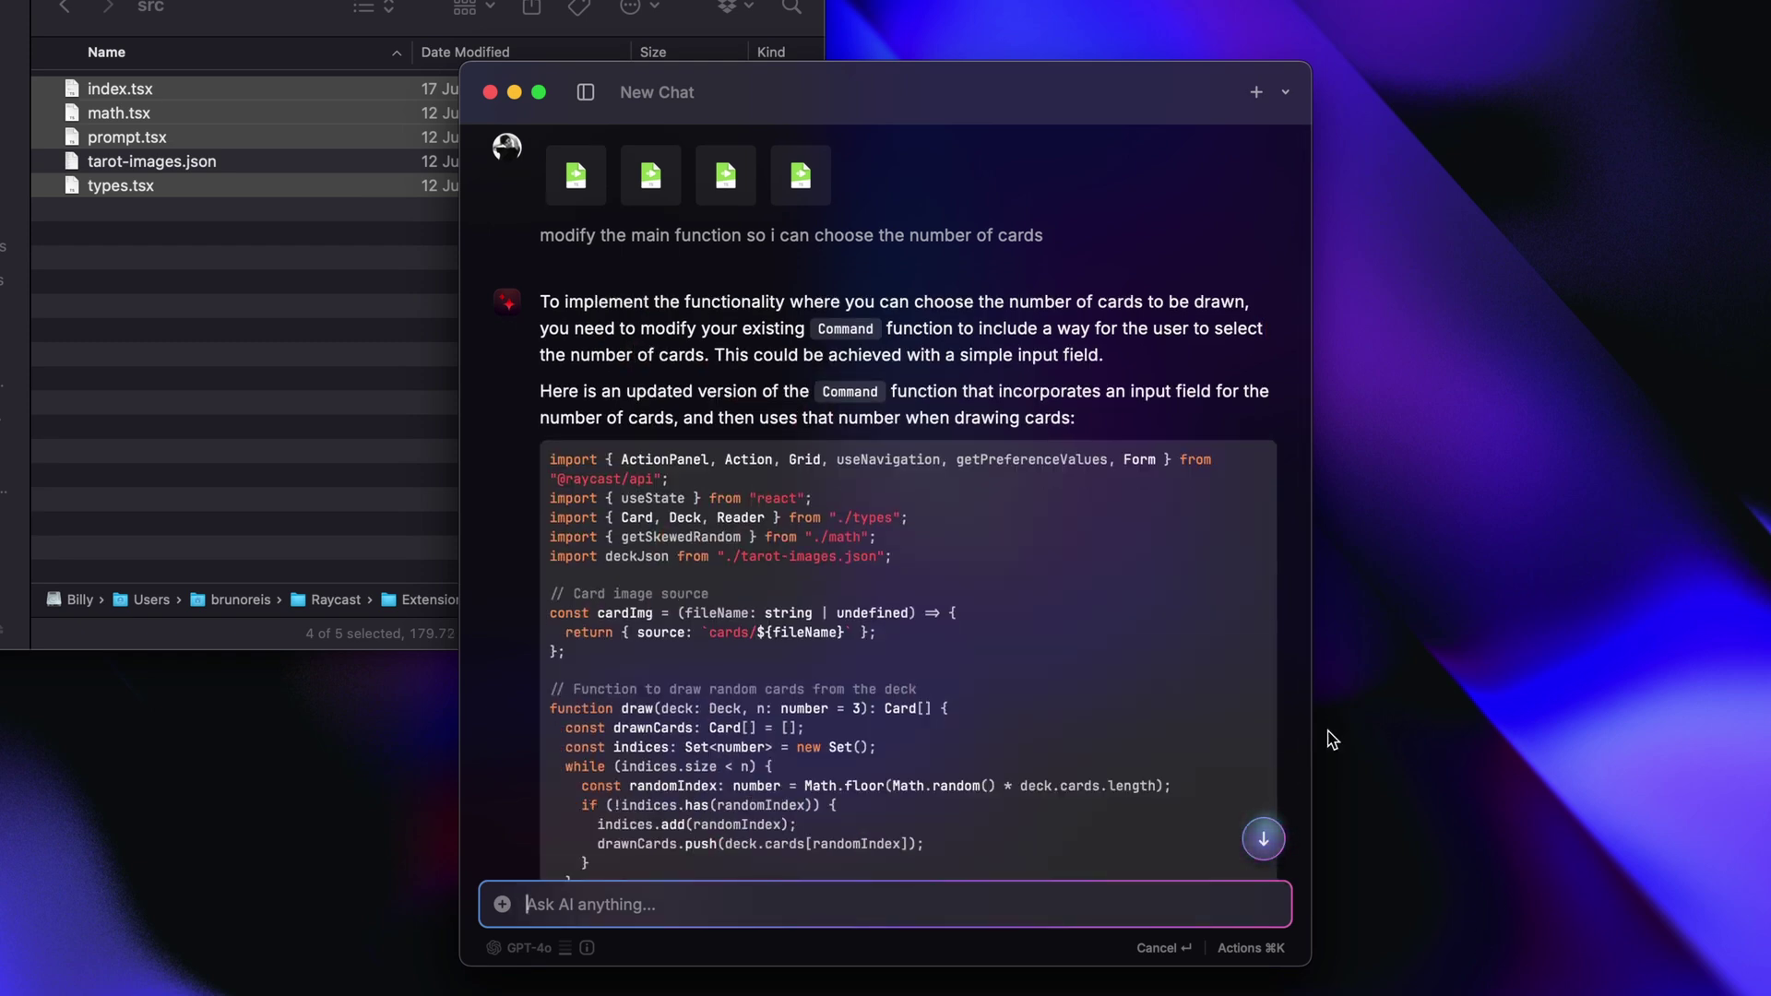
scroll(1016, 629, "down", 10)
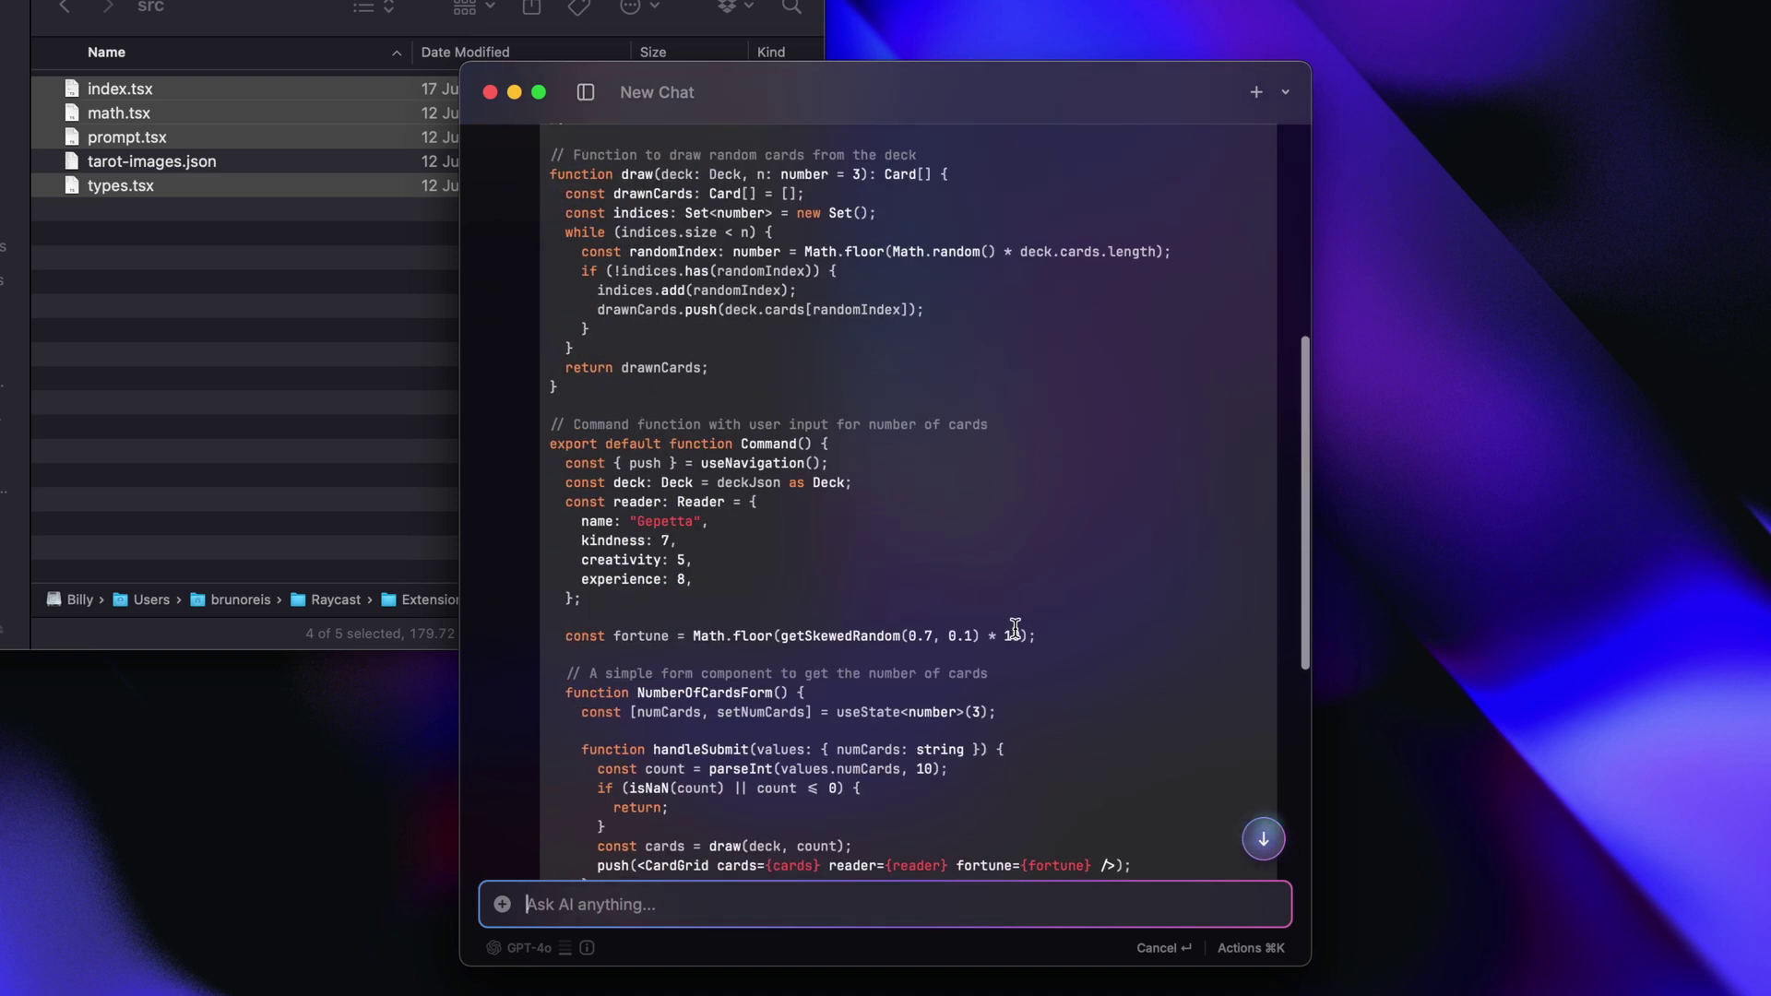
scroll(1016, 629, "down", 15)
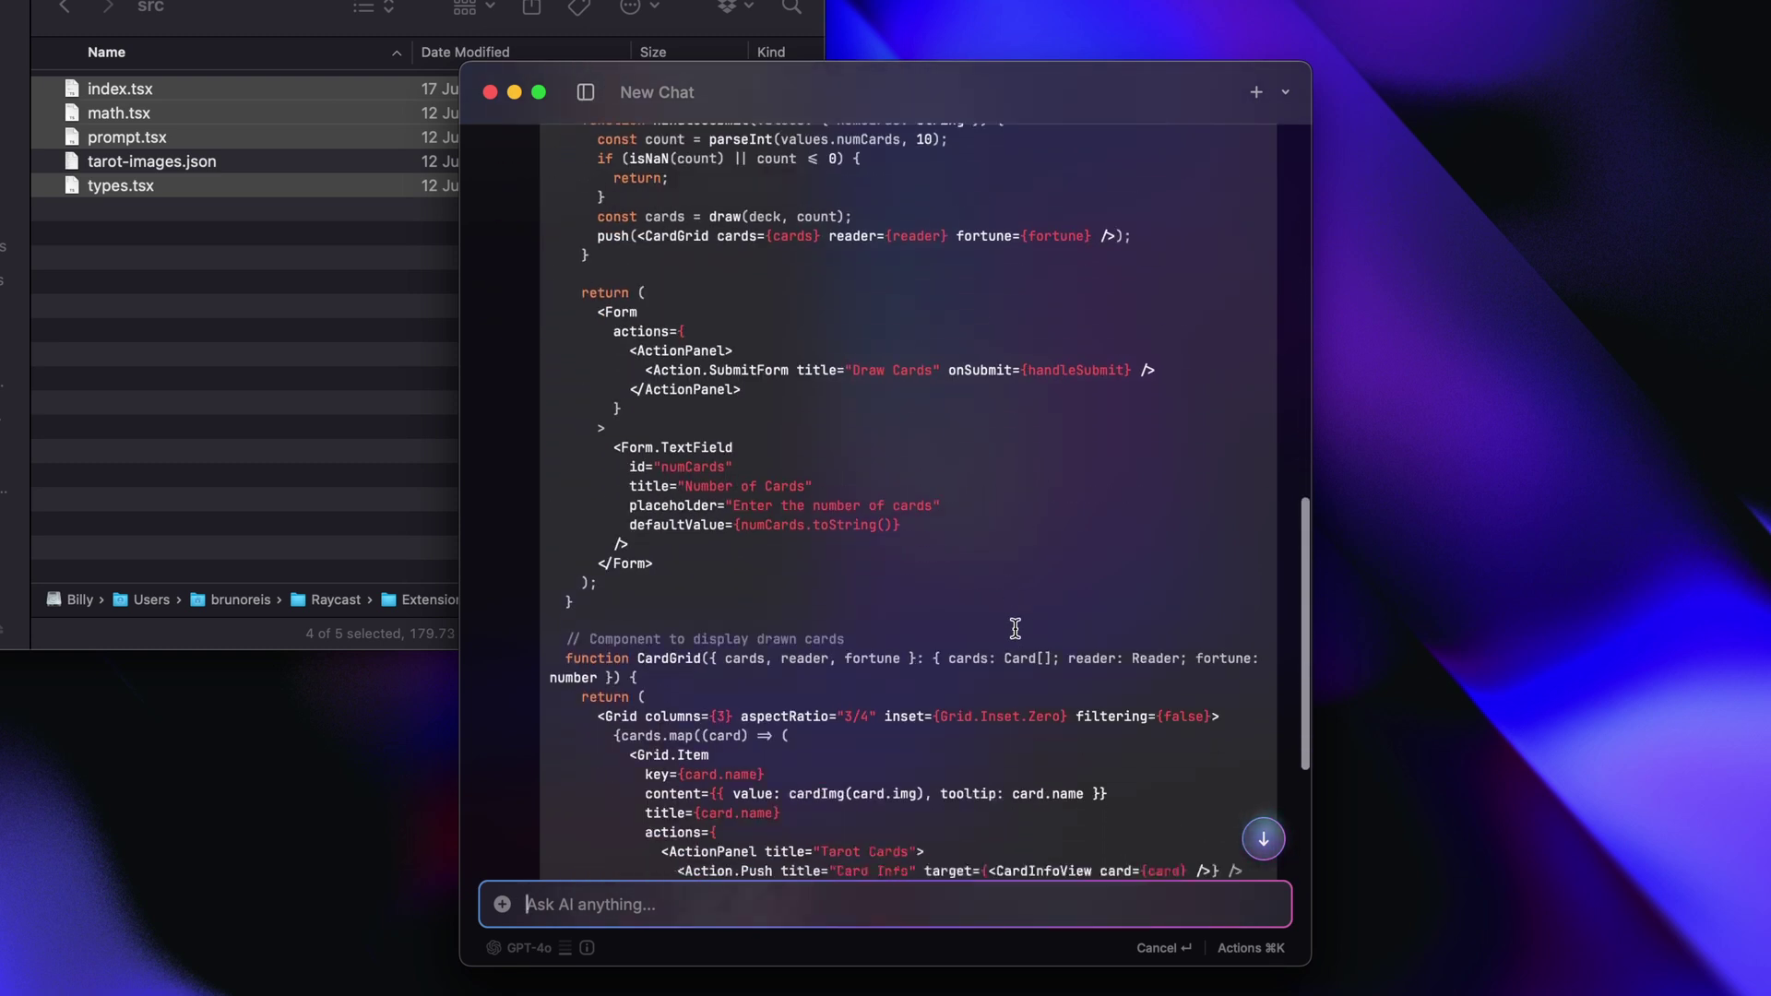
scroll(1015, 629, "down", 4)
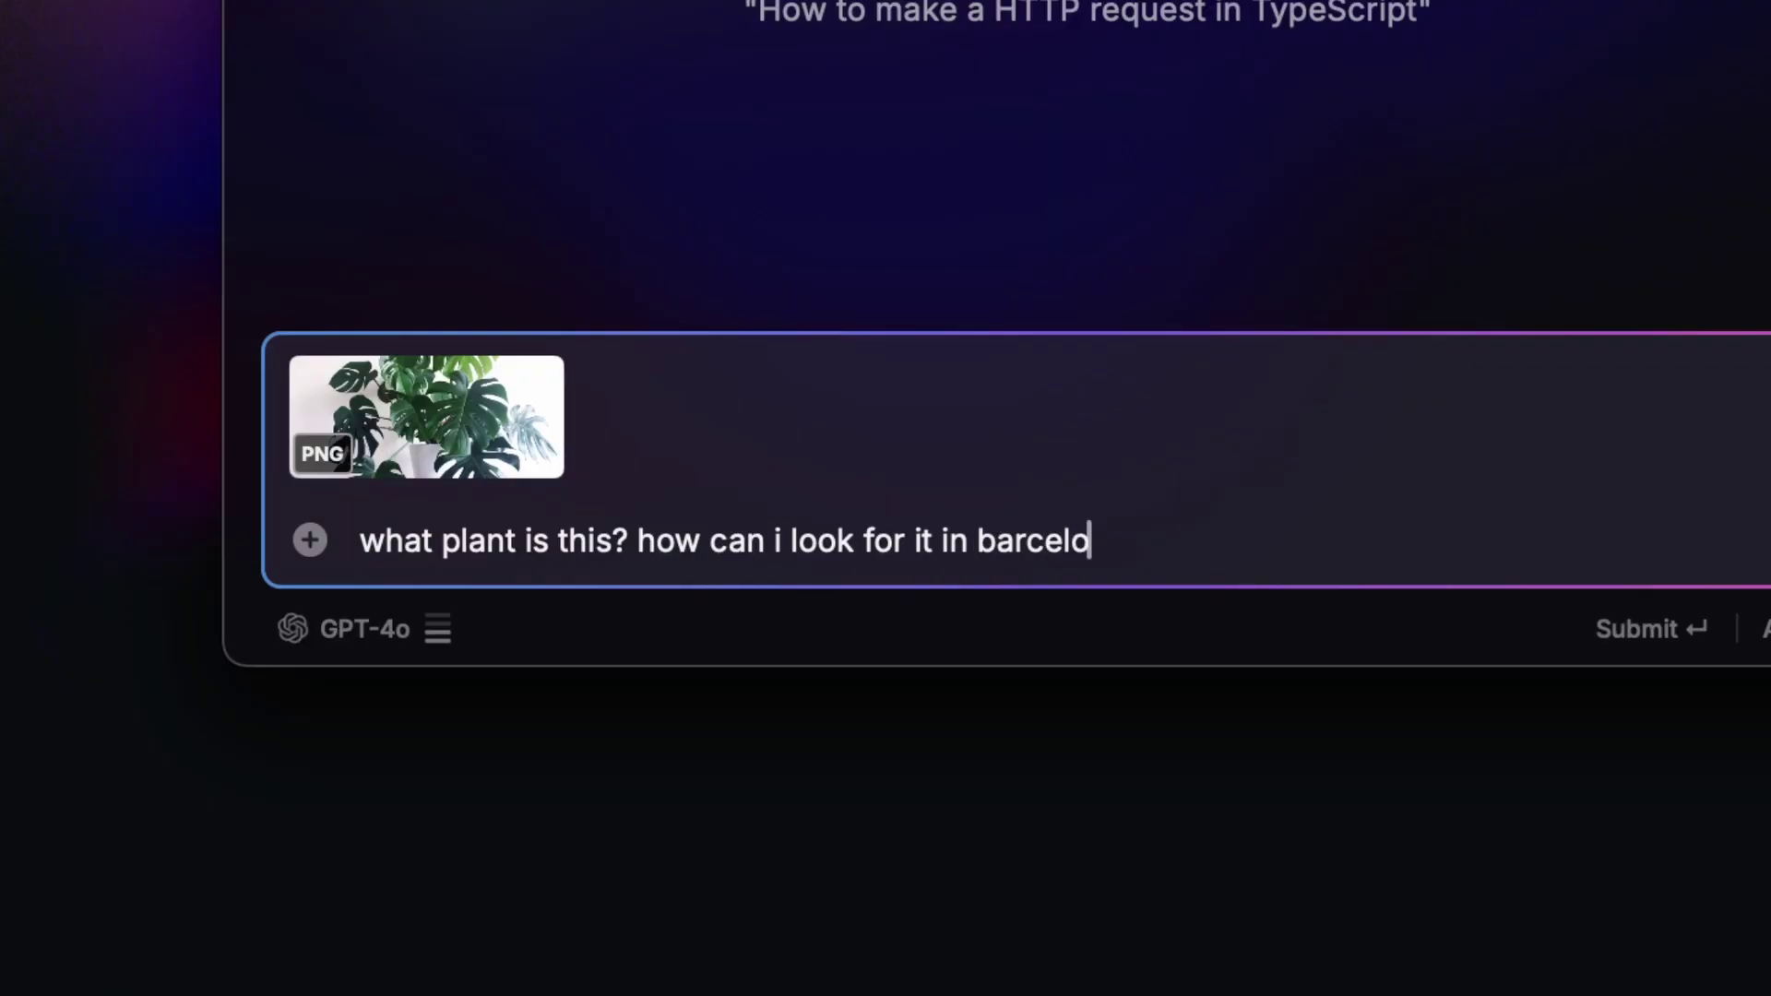
Submit 'what plant is this?' with the plant photo attached
key("Return")
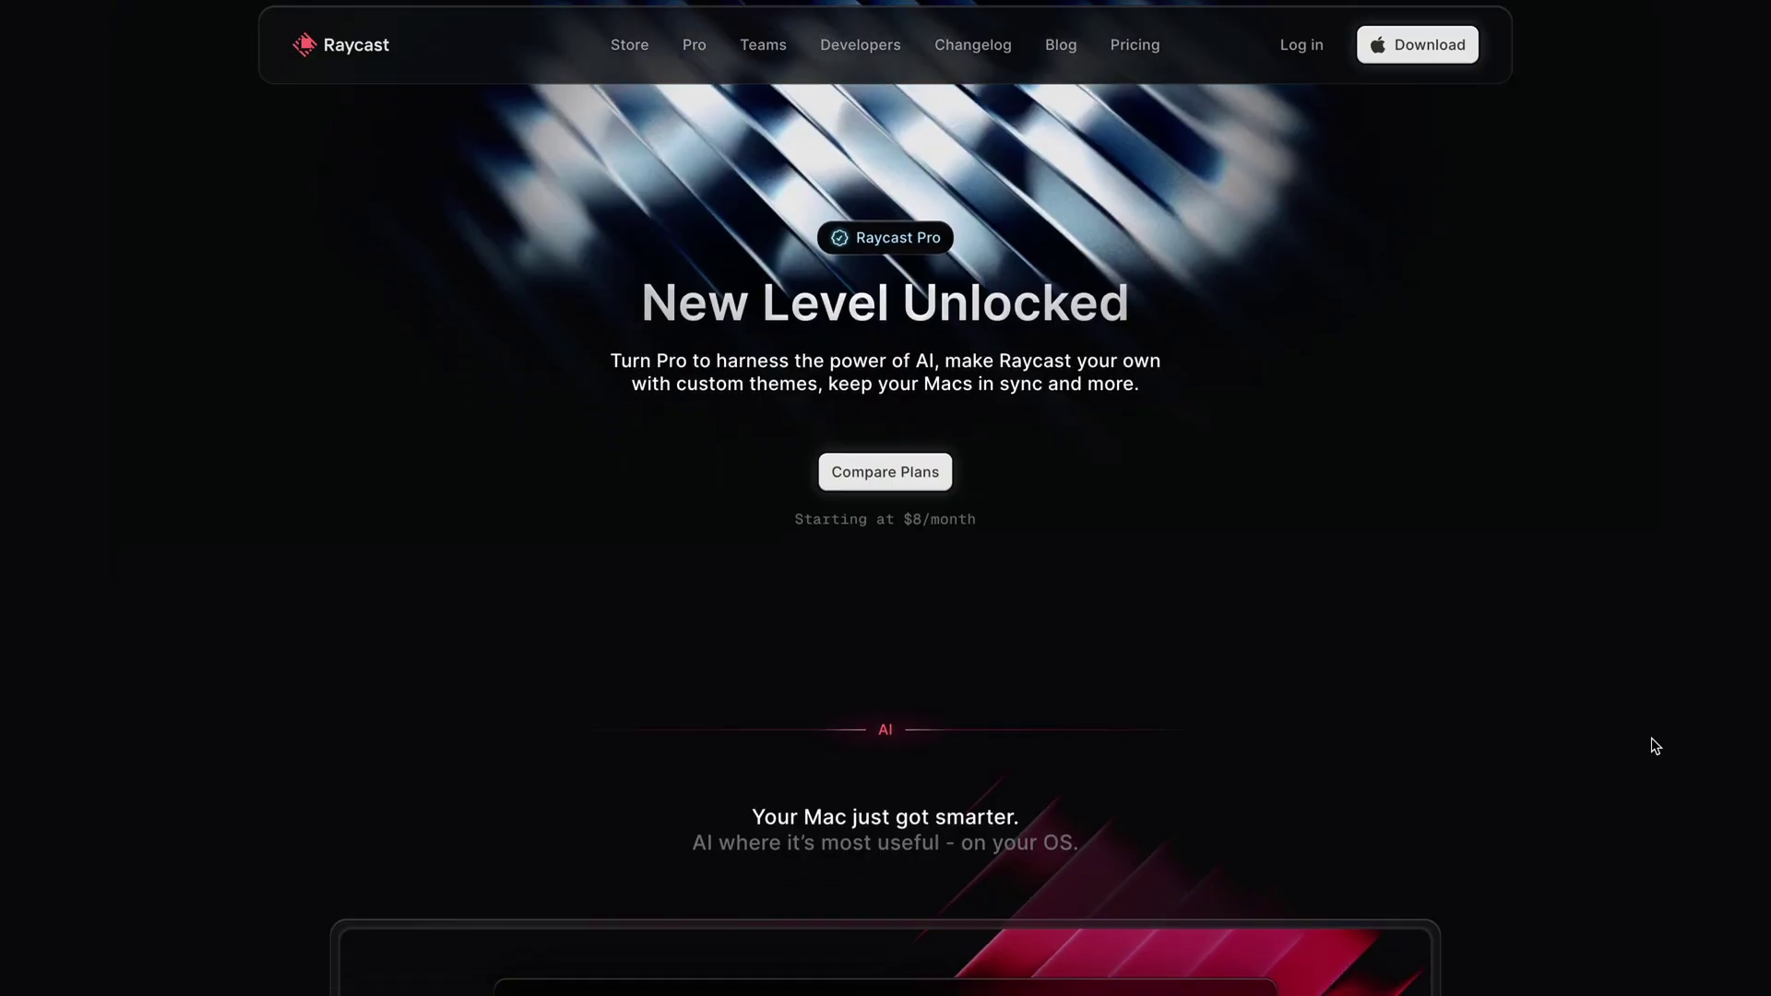
scroll(1656, 746, "down", 2)
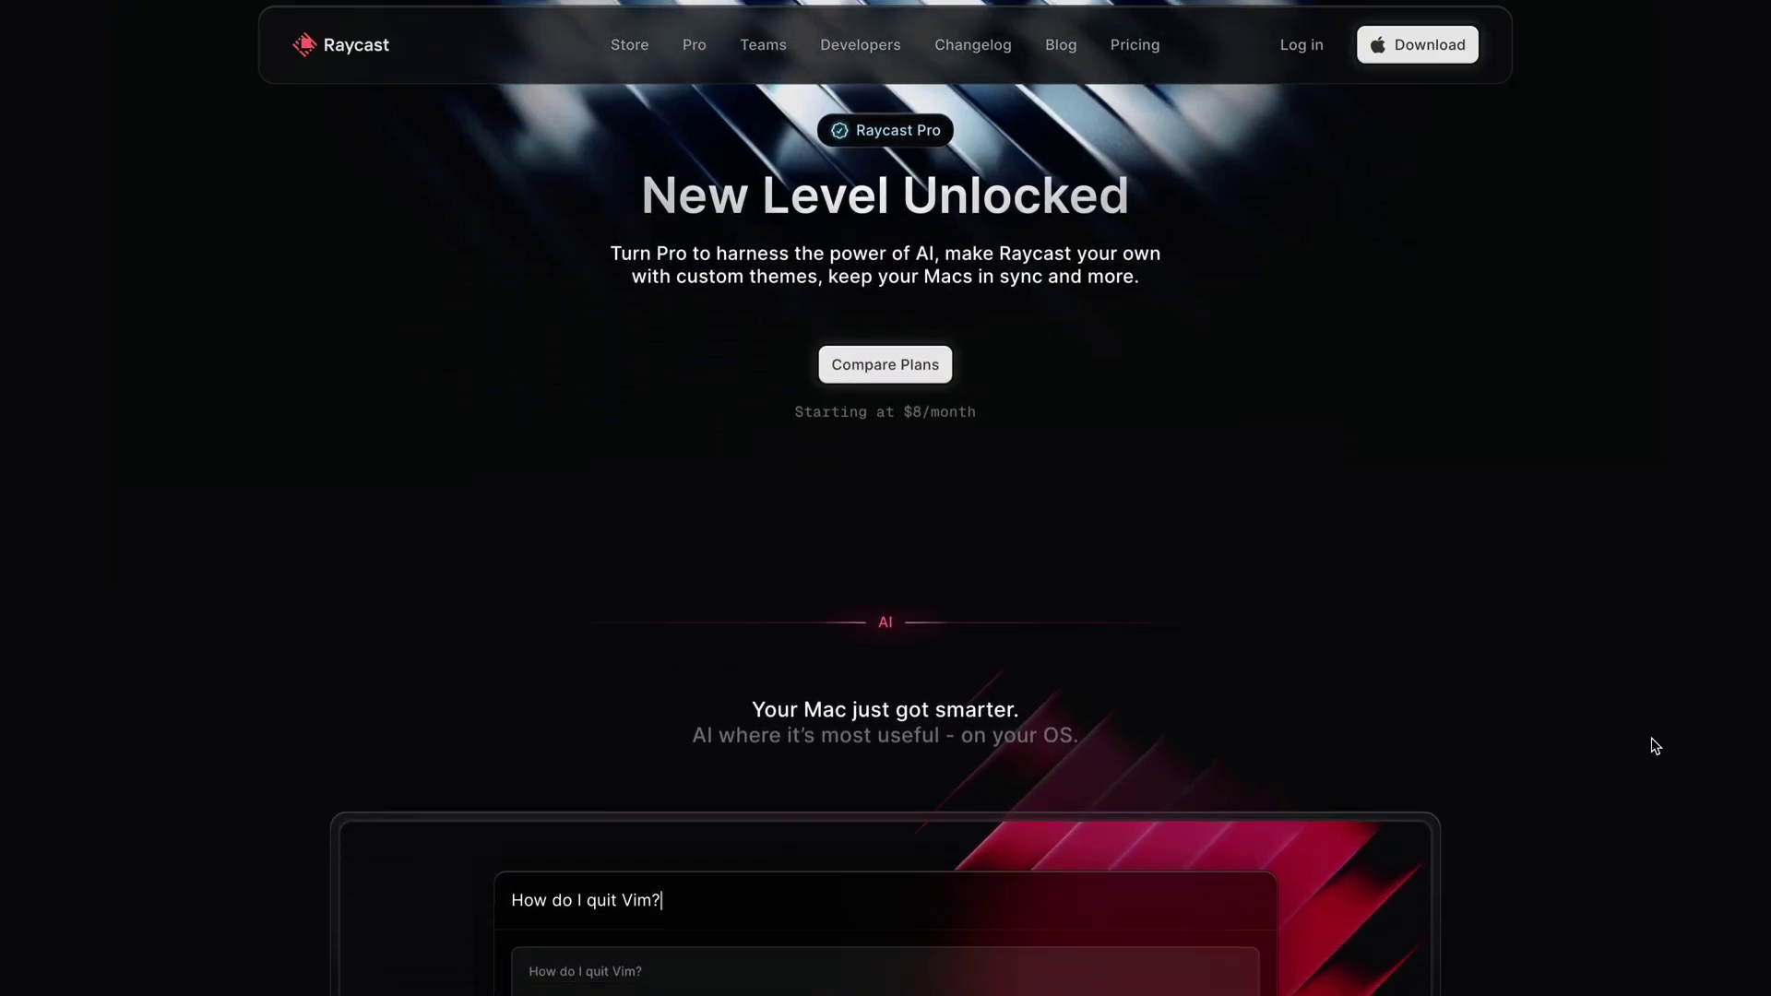
scroll(1656, 746, "down", 5)
scroll(1656, 746, "down", 4)
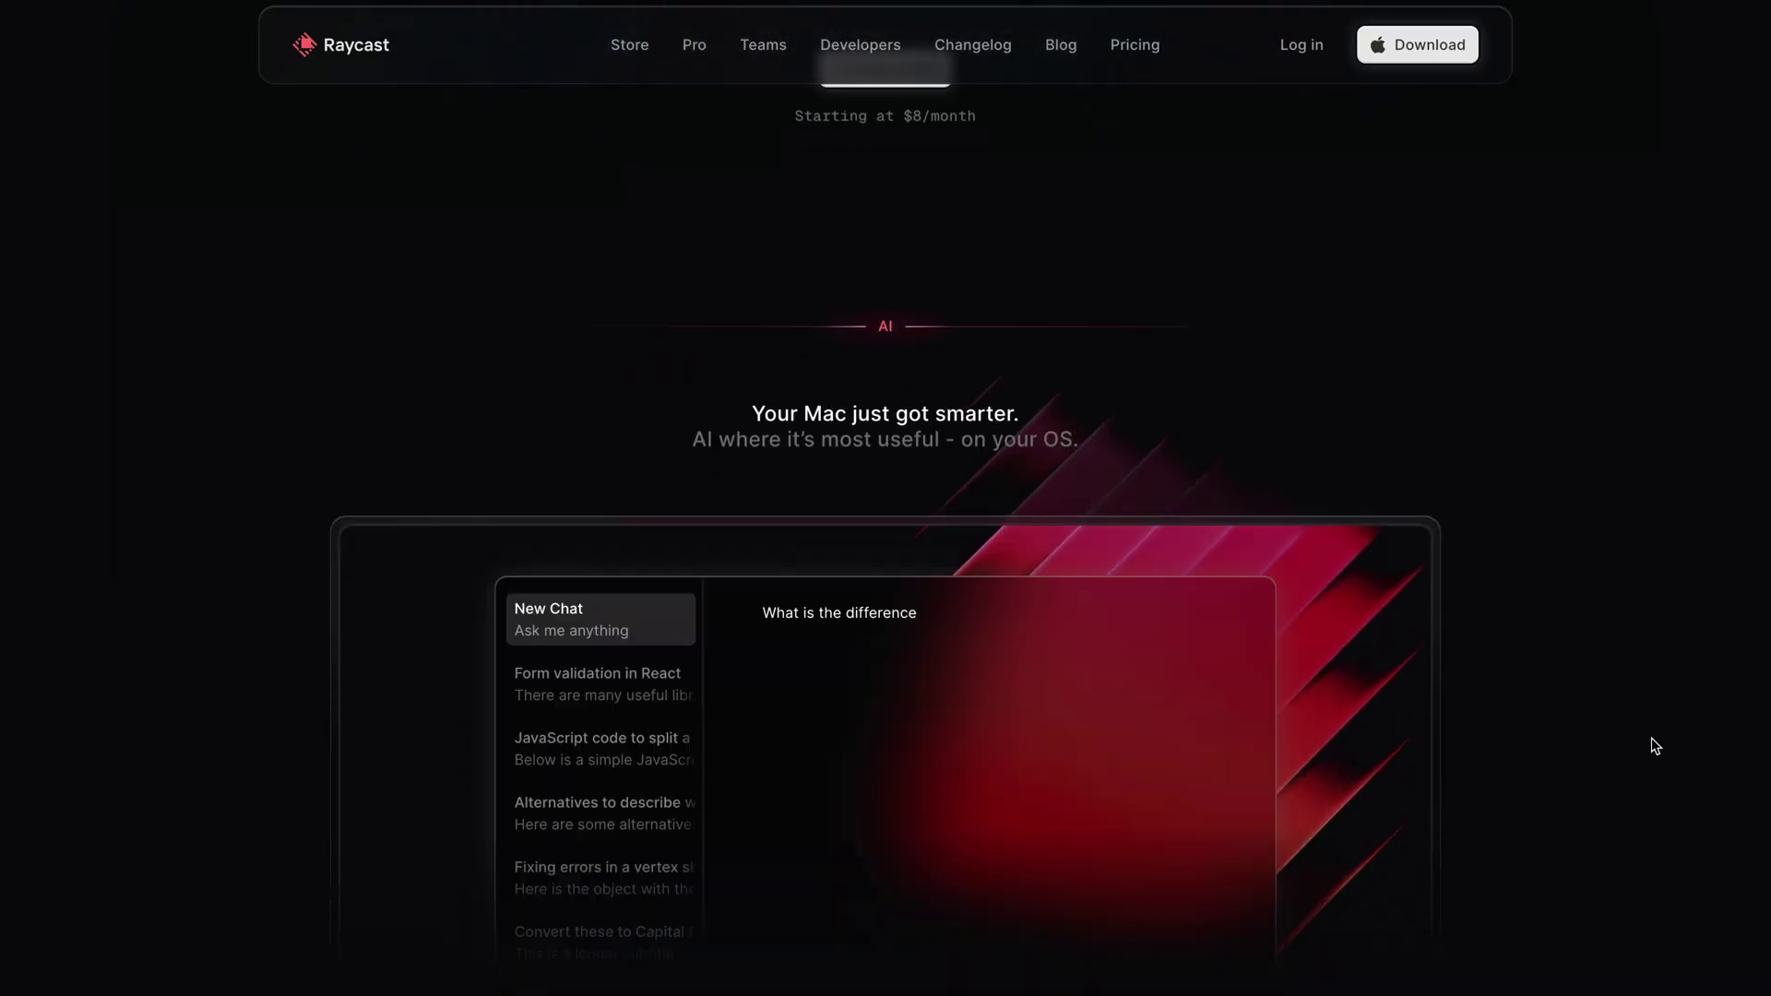
scroll(1656, 746, "down", 4)
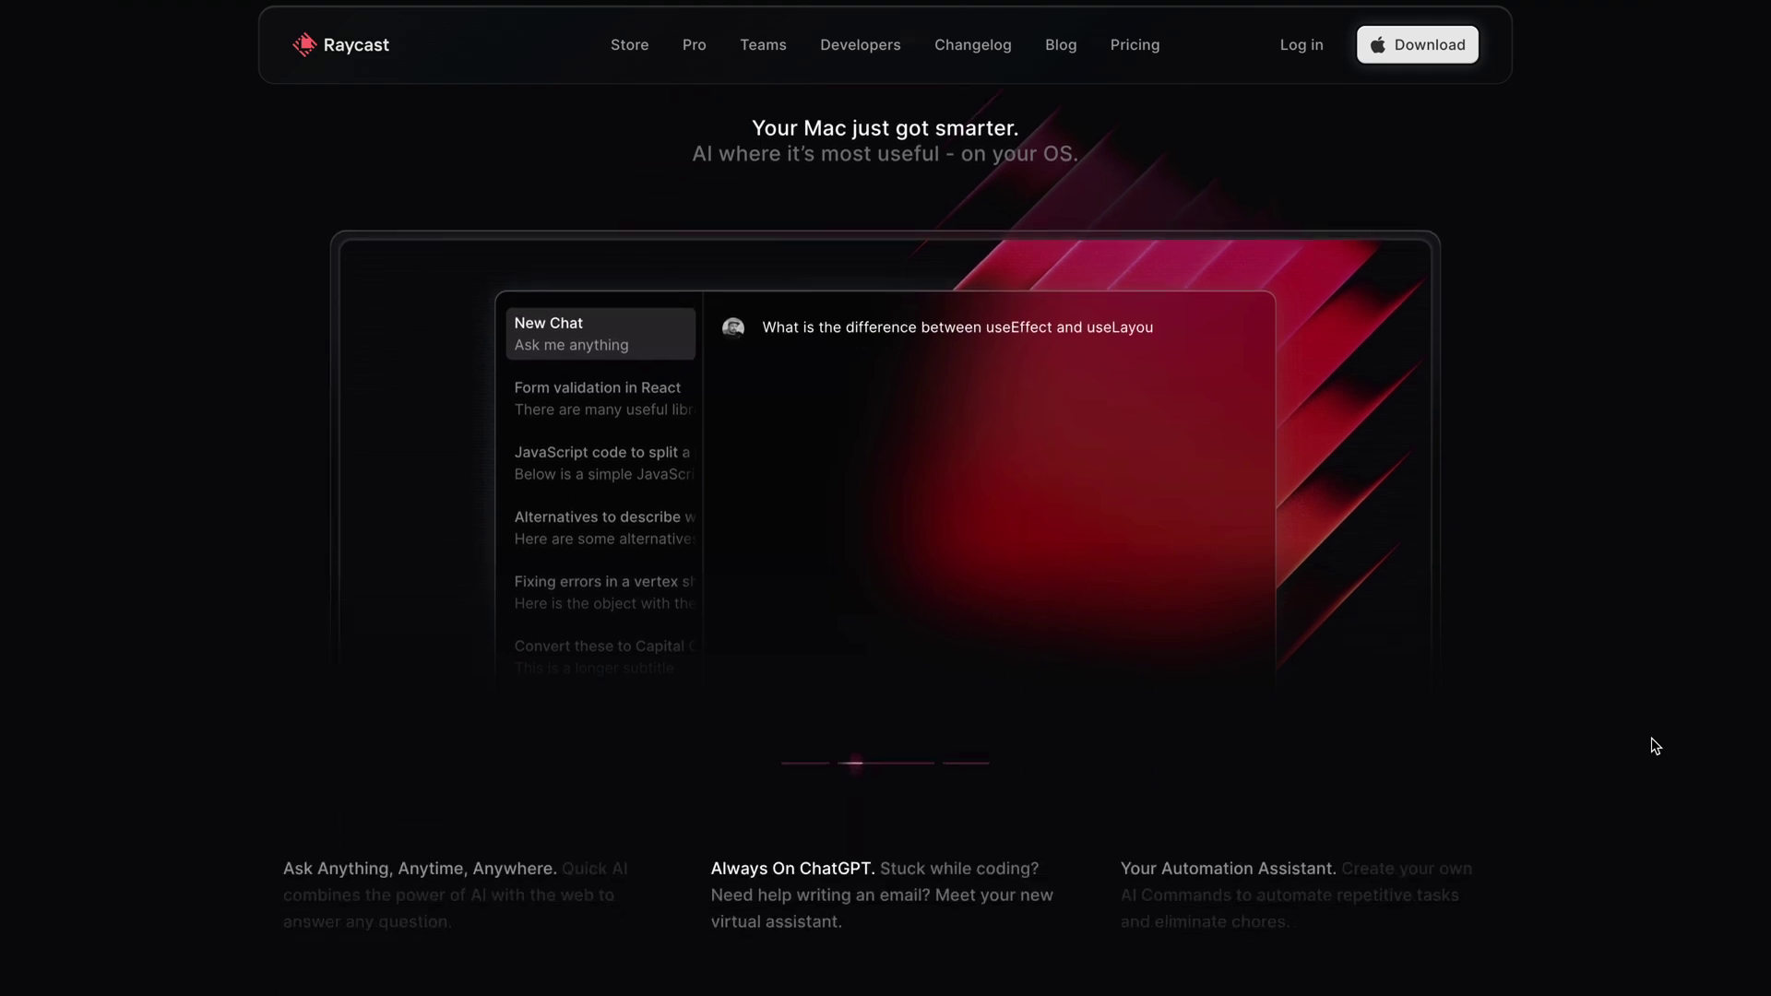
scroll(1655, 746, "down", 4)
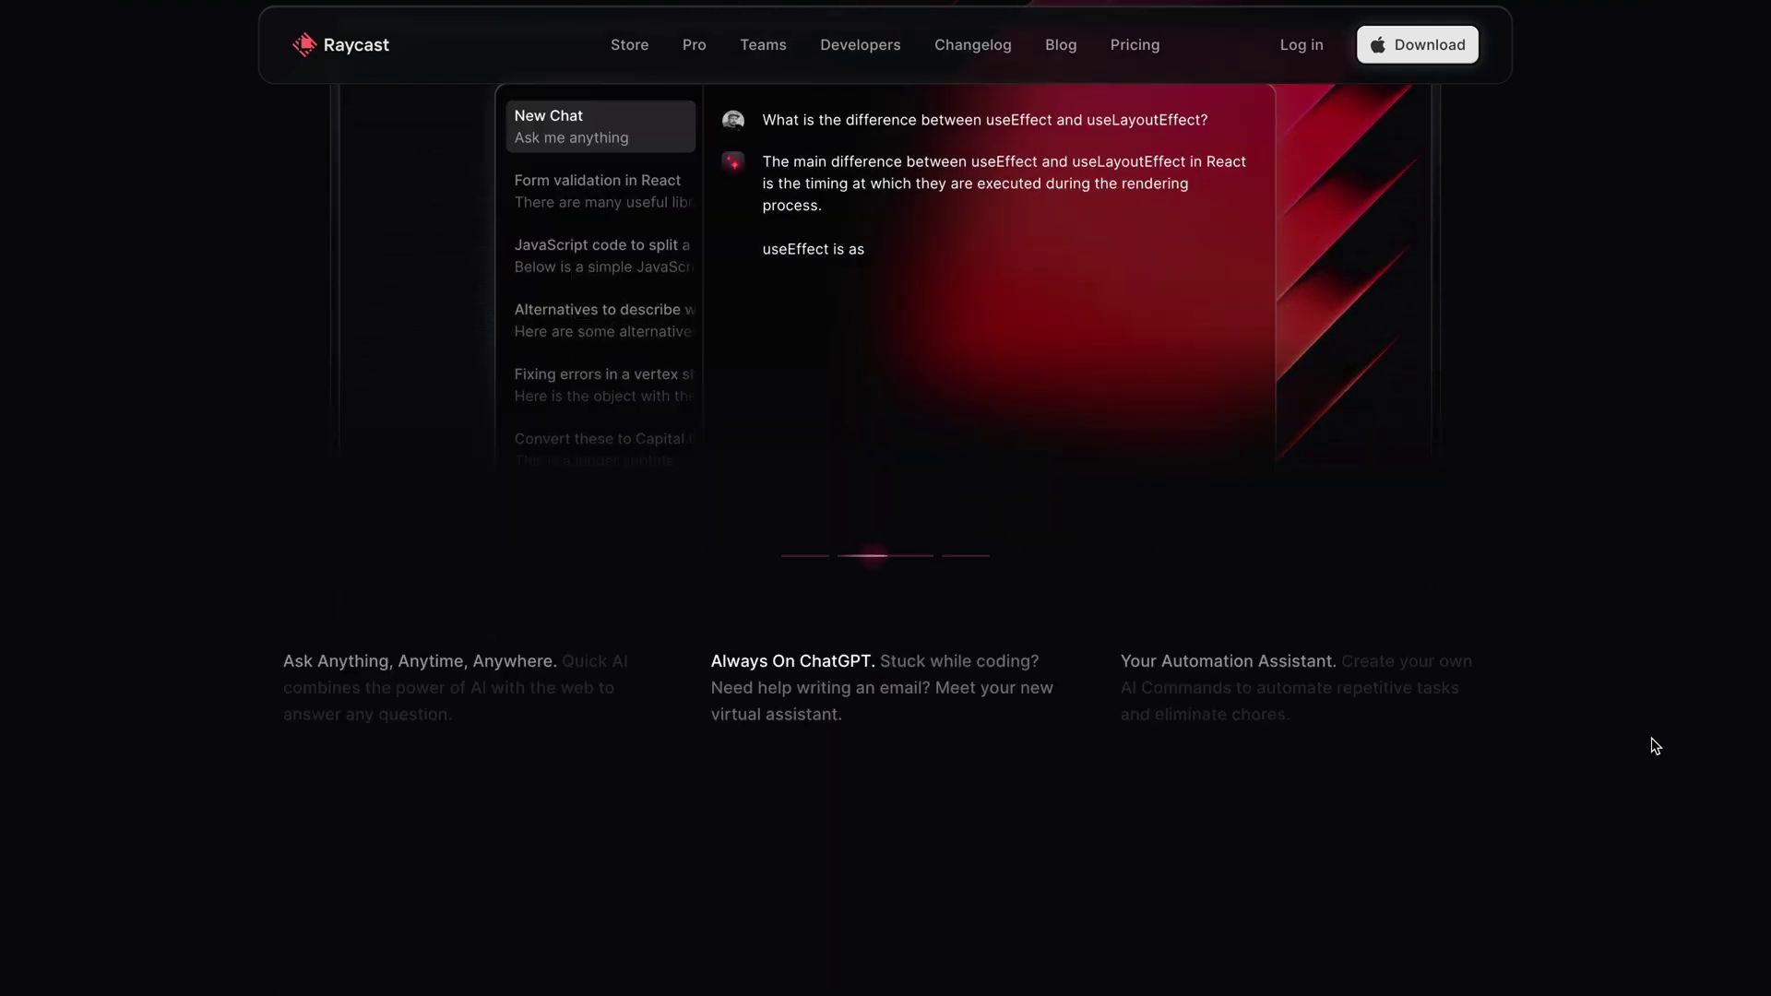
scroll(1655, 746, "down", 3)
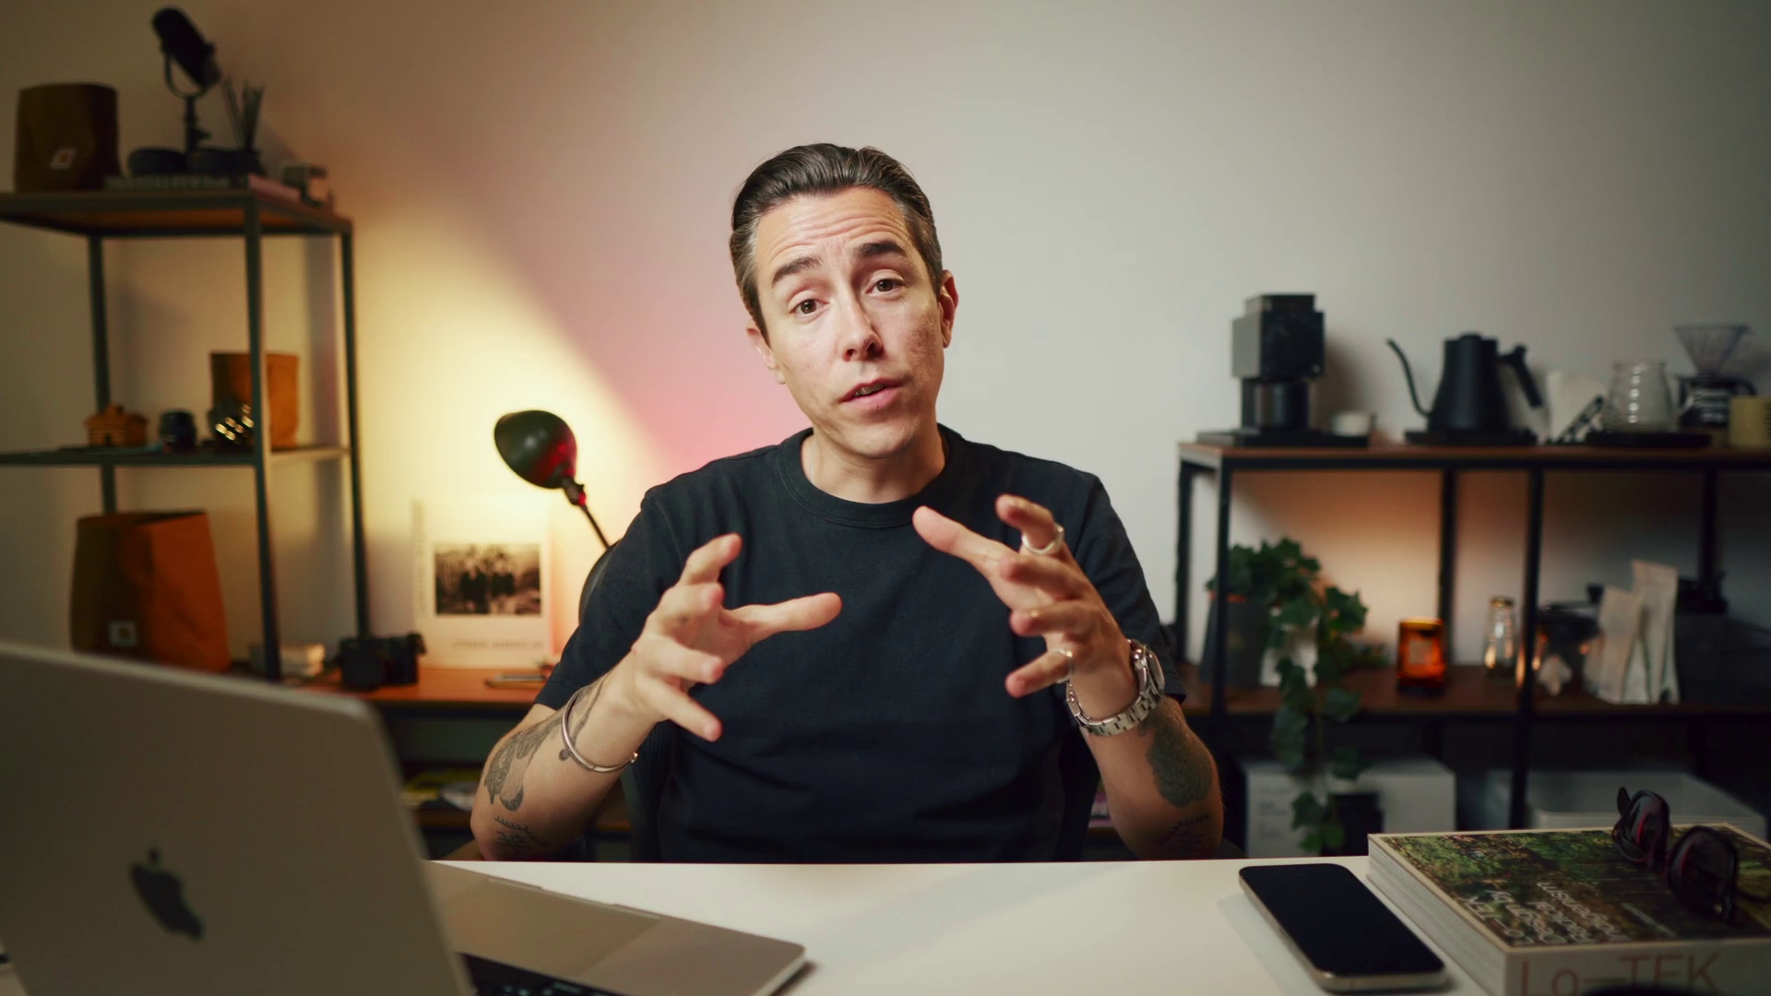